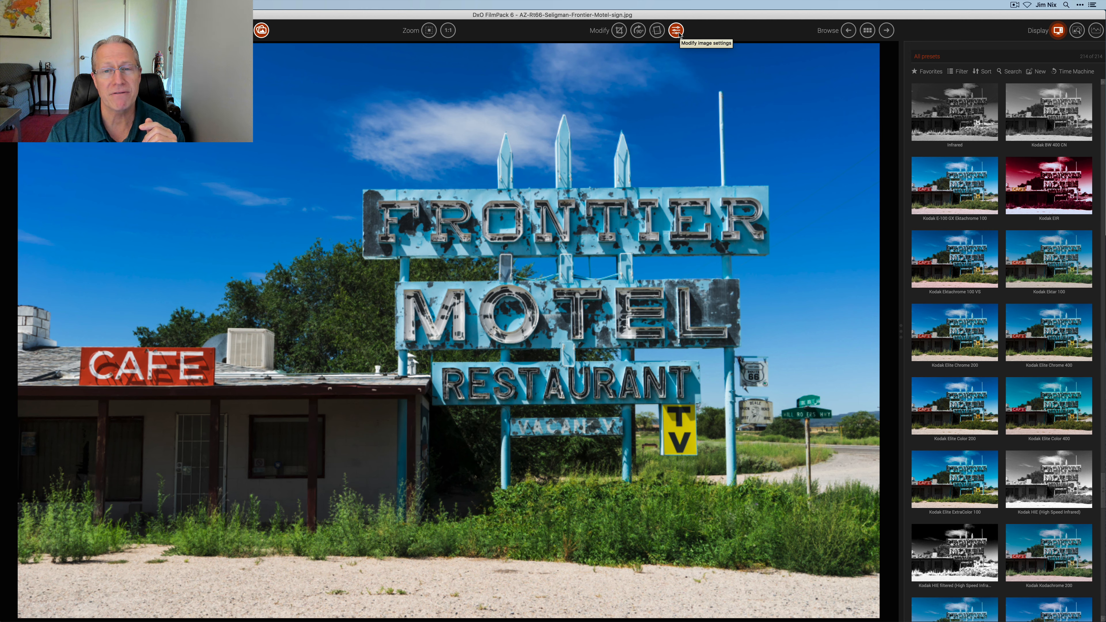
Show the image settings for the motel photo and return to the preset list
left_click(676, 31)
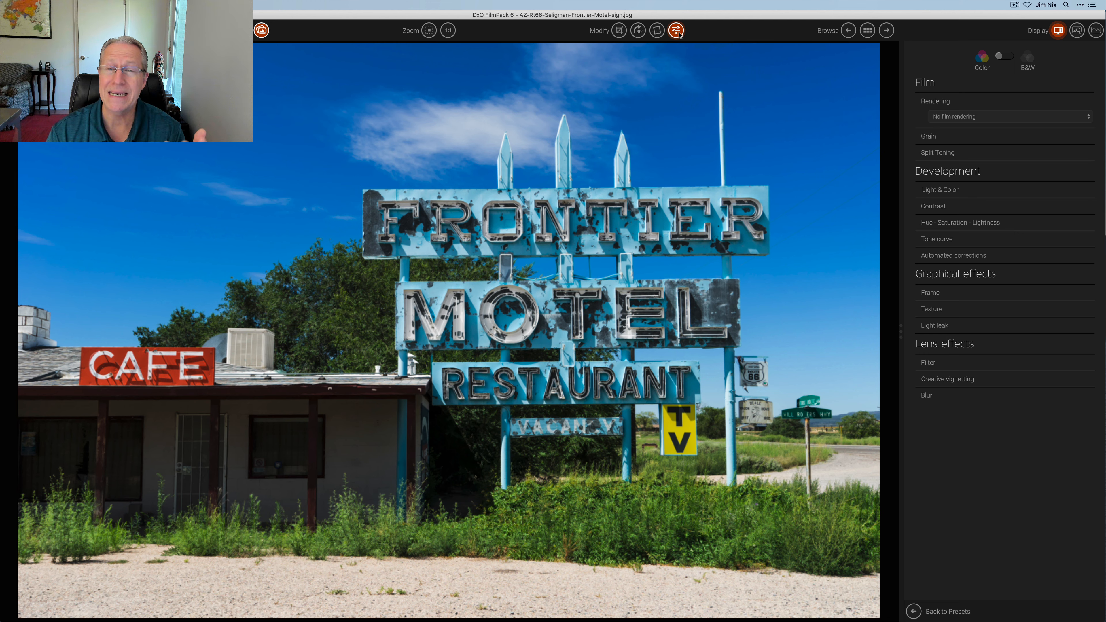
left_click(678, 33)
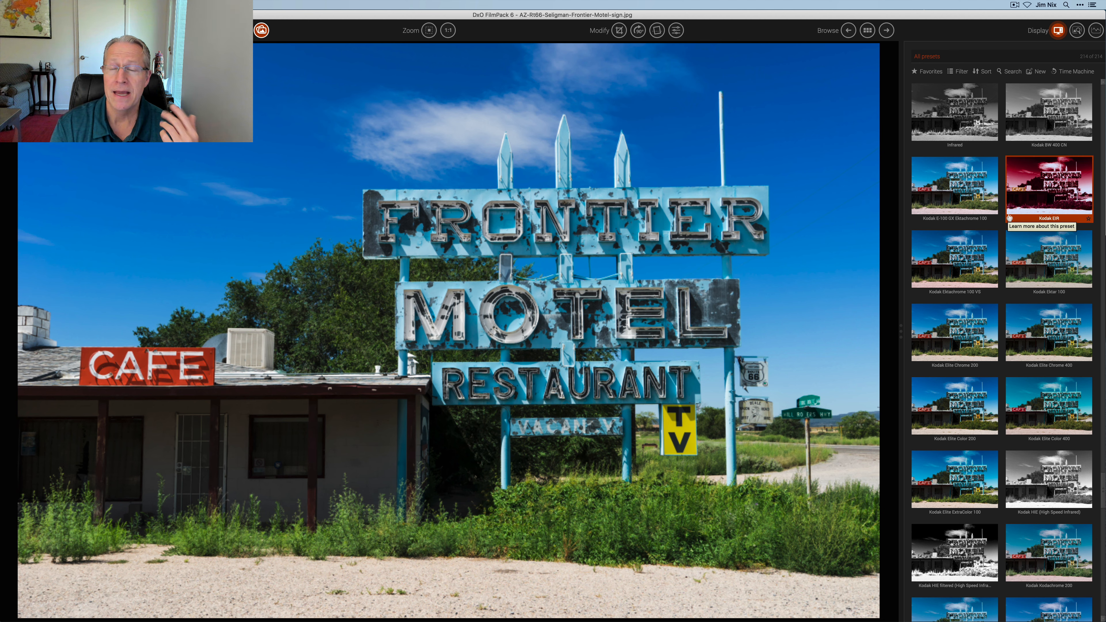
View the navigator preview and the RGB histogram above the presets, and hide the histogram again
left_click(1096, 31)
left_click(1096, 30)
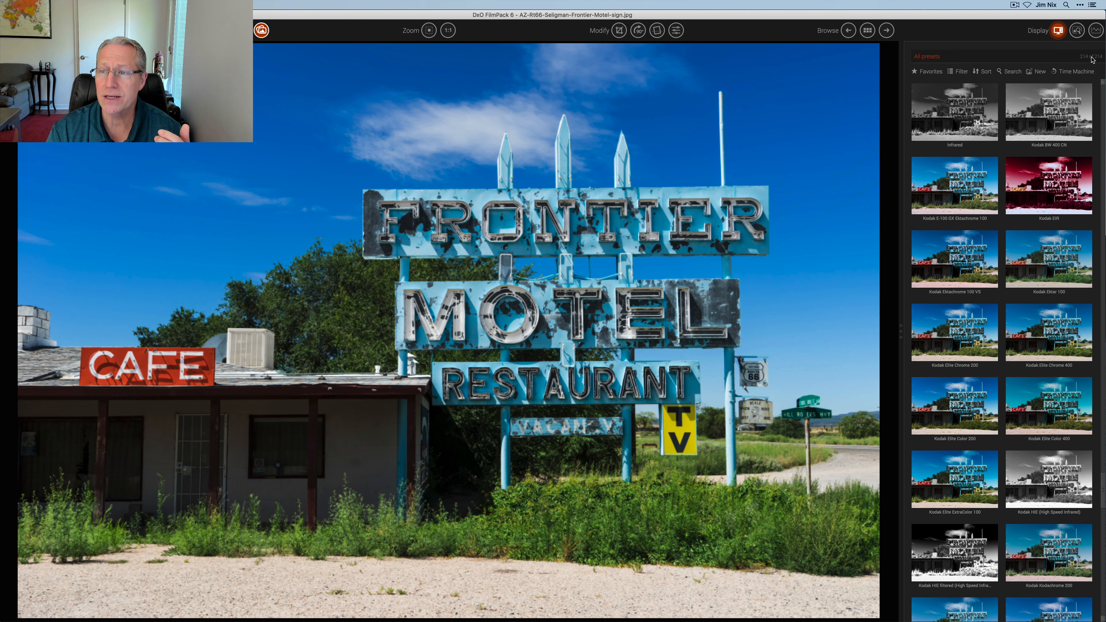
left_click(1078, 30)
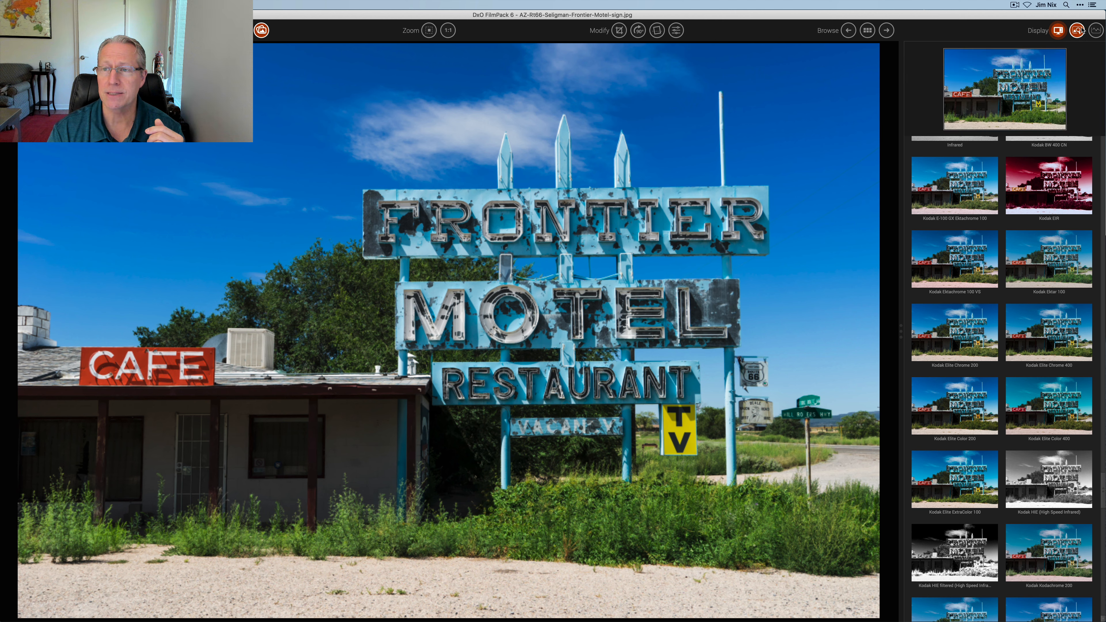
left_click(1096, 30)
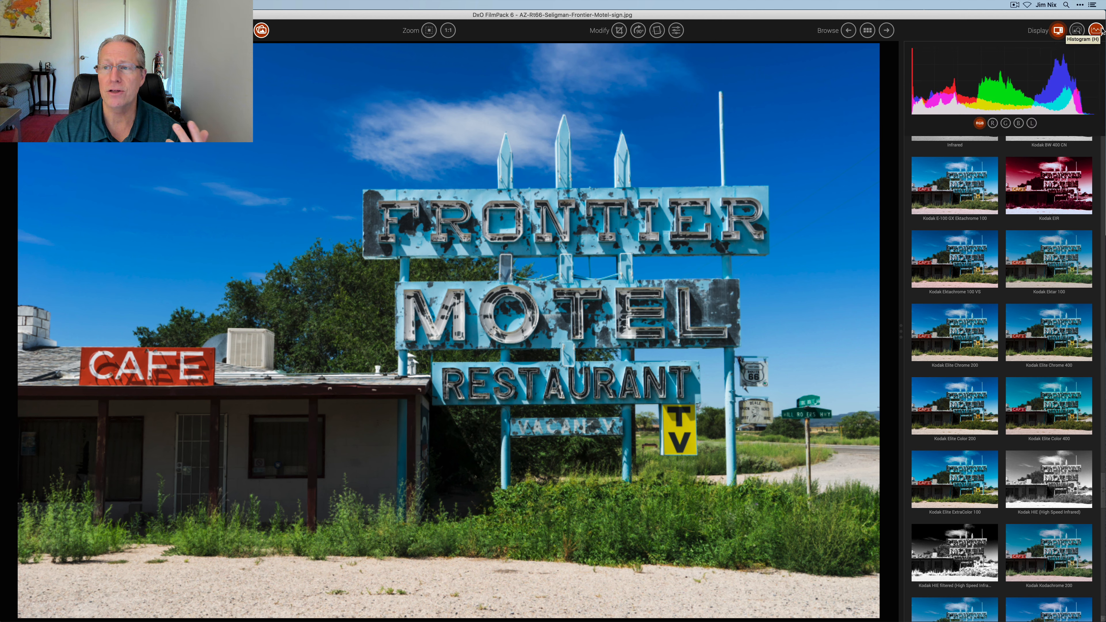
left_click(1101, 30)
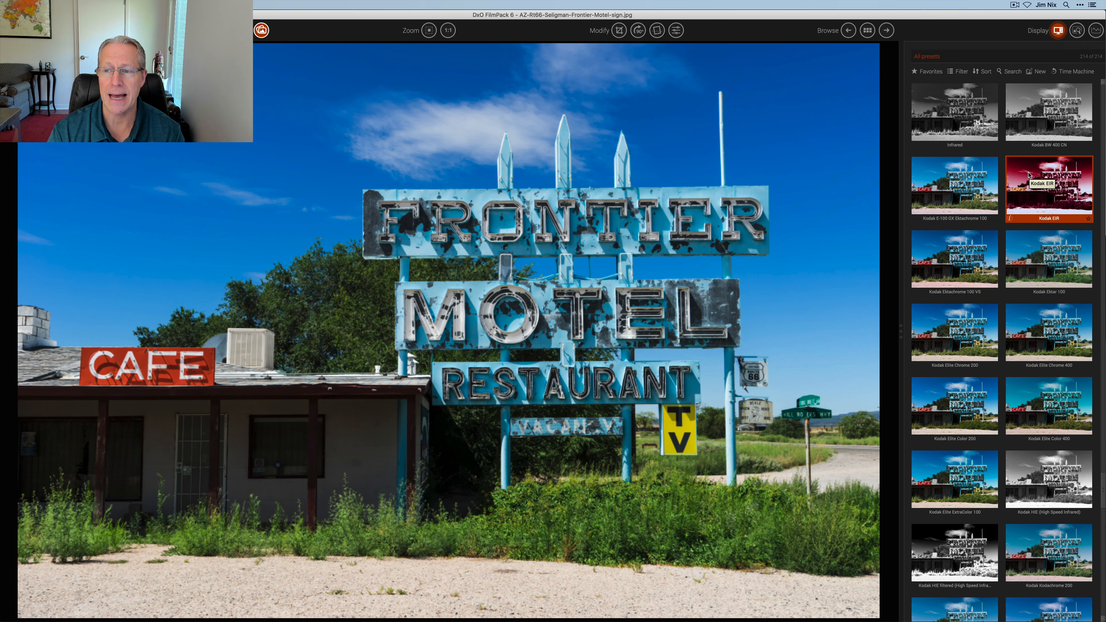
Look through the thumbnails of all presets, from the Kodak films to the creative looks and back
scroll(1006, 275, "down", 15)
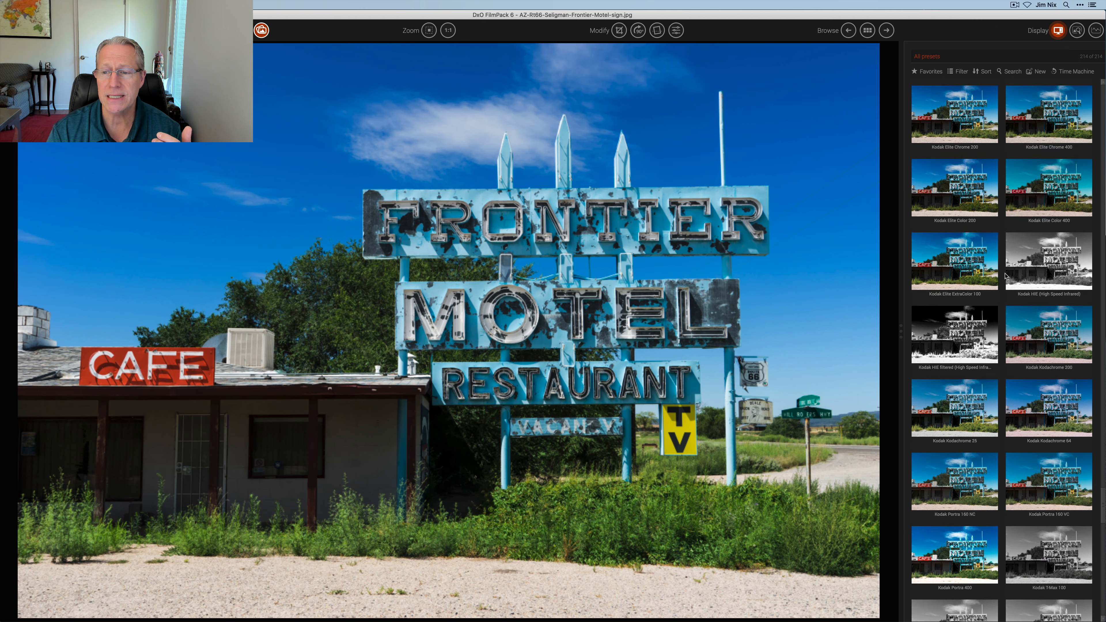
scroll(1006, 276, "down", 10)
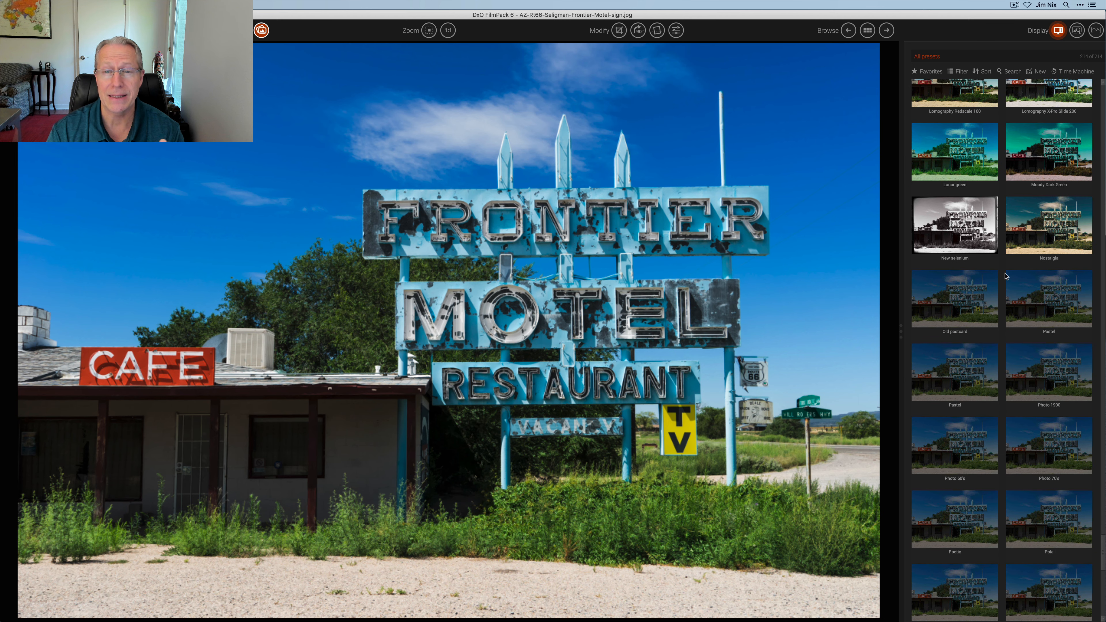
scroll(1006, 275, "down", 6)
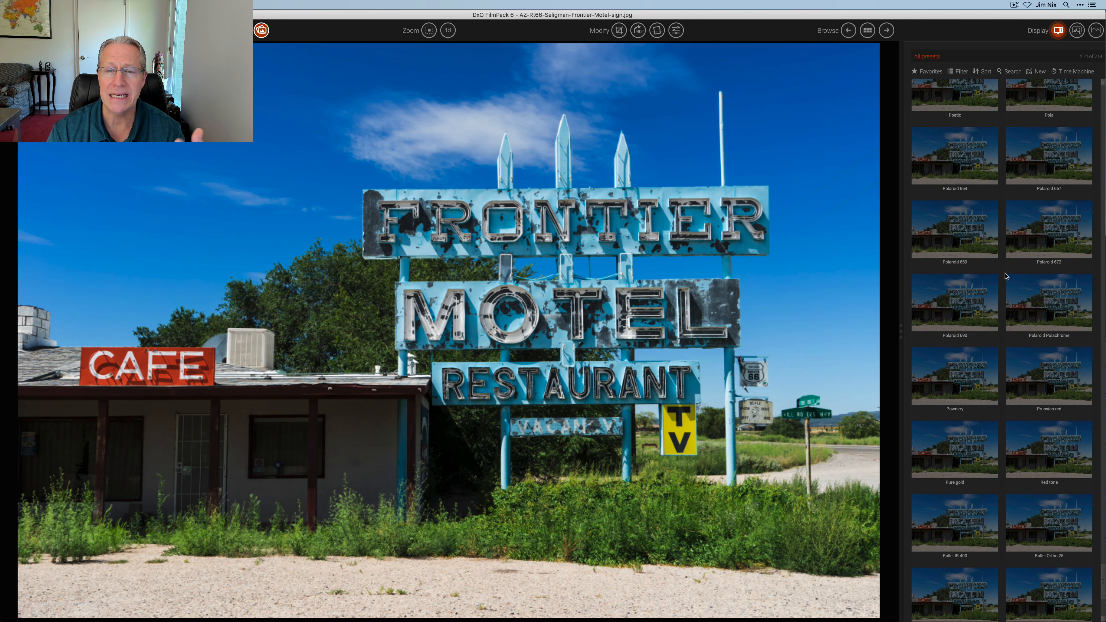
scroll(1006, 275, "down", 2)
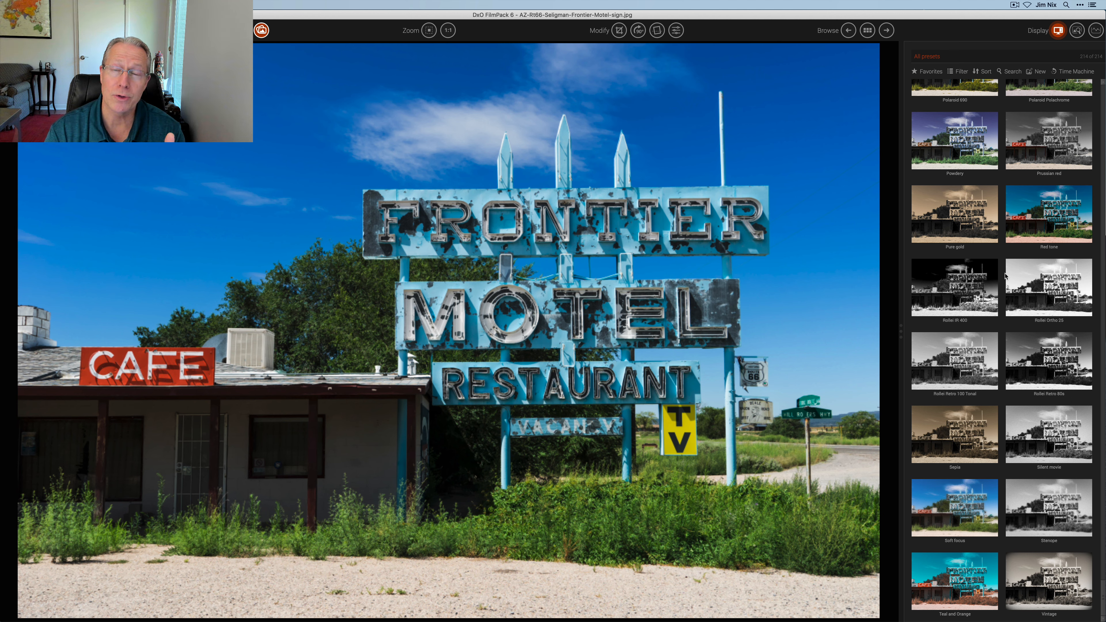
scroll(1006, 279, "up", 15)
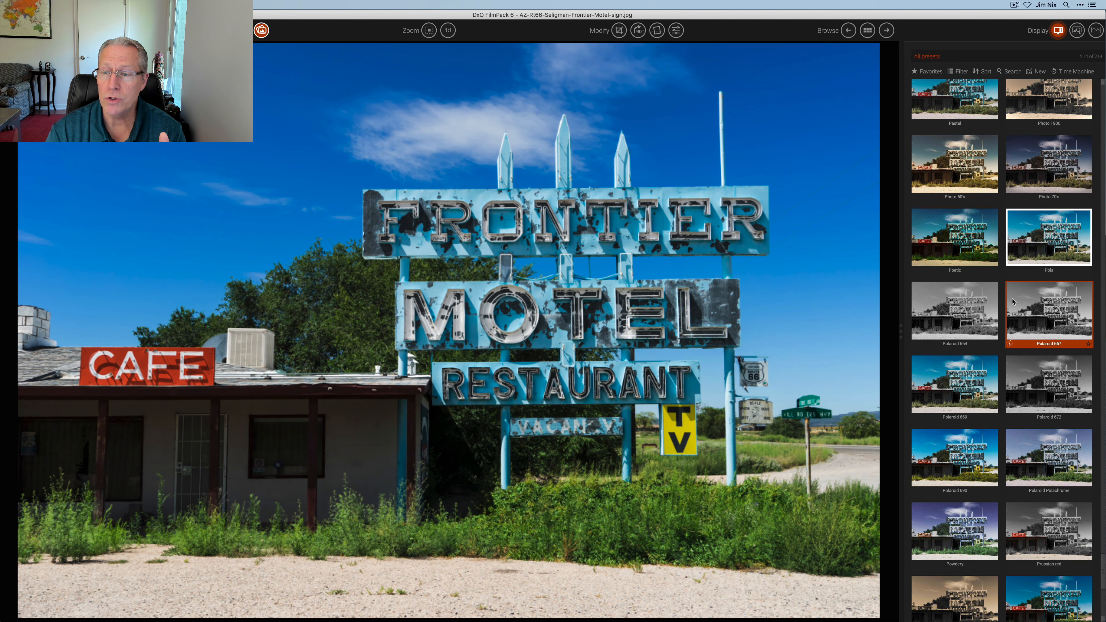
scroll(1013, 301, "up", 10)
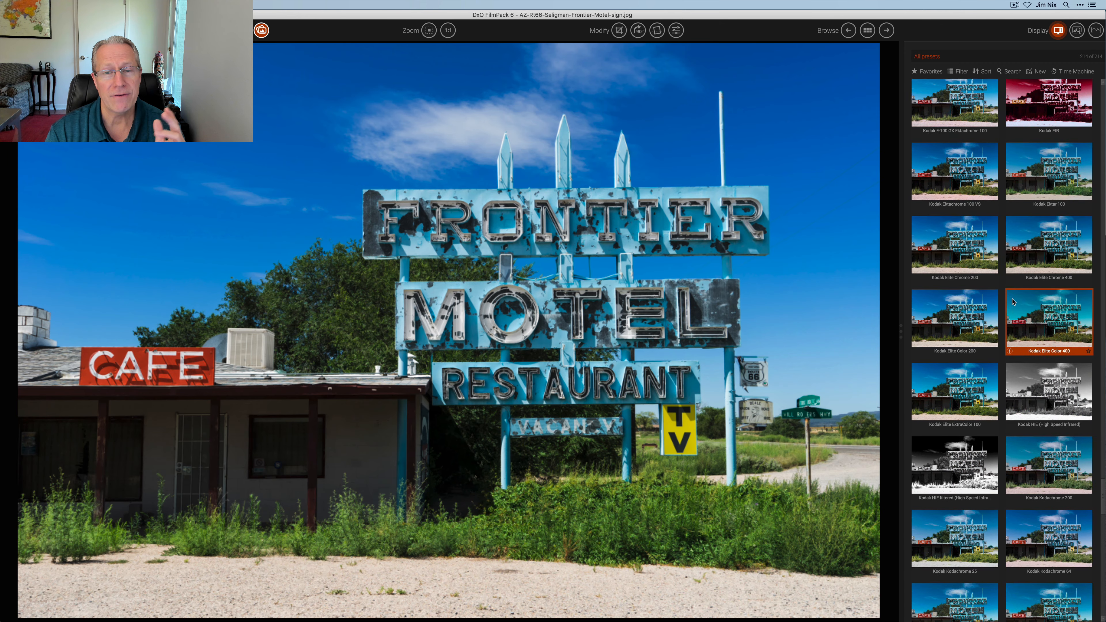
scroll(1012, 301, "up", 8)
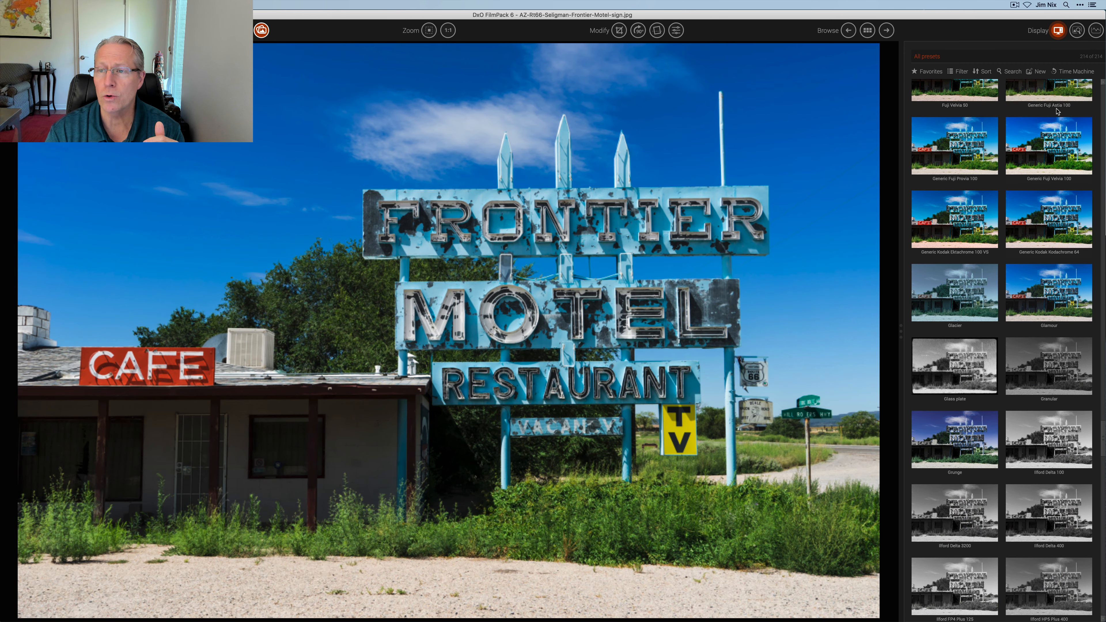
Browse the Time Machine's 1950's films and enlarge its street photography and Audrey Hepburn and Marilyn Monroe entries
left_click(1074, 72)
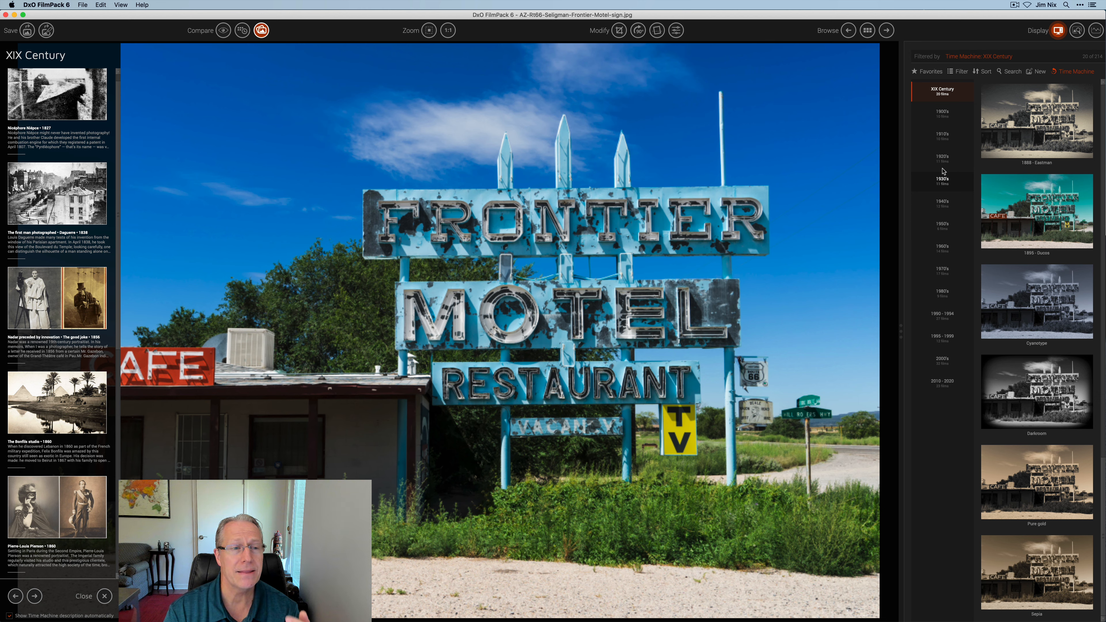
left_click(946, 226)
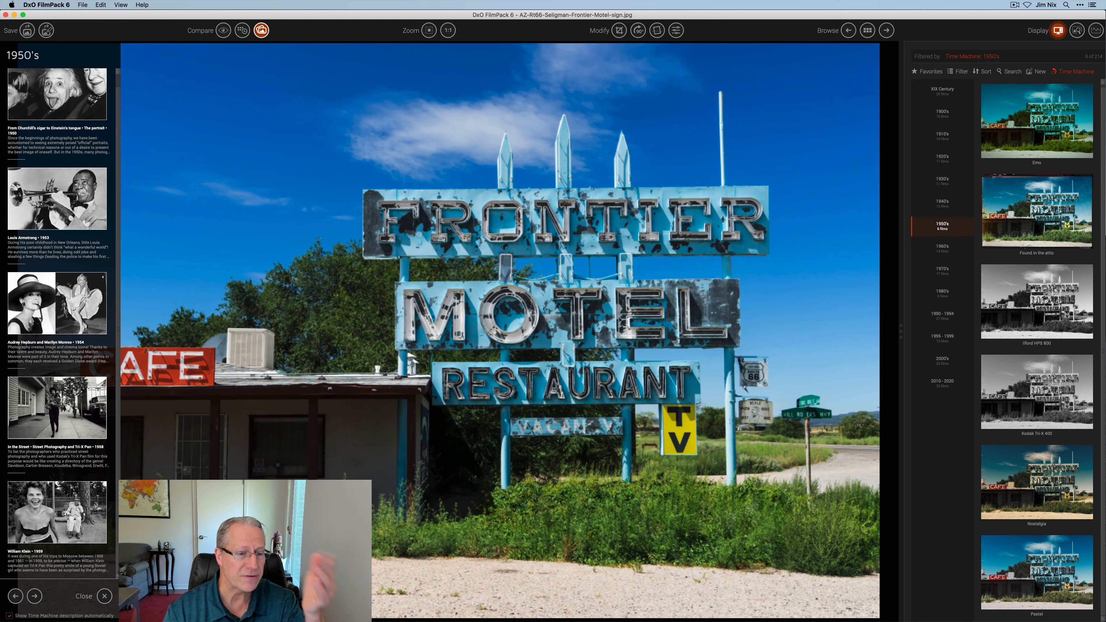
left_click(66, 406)
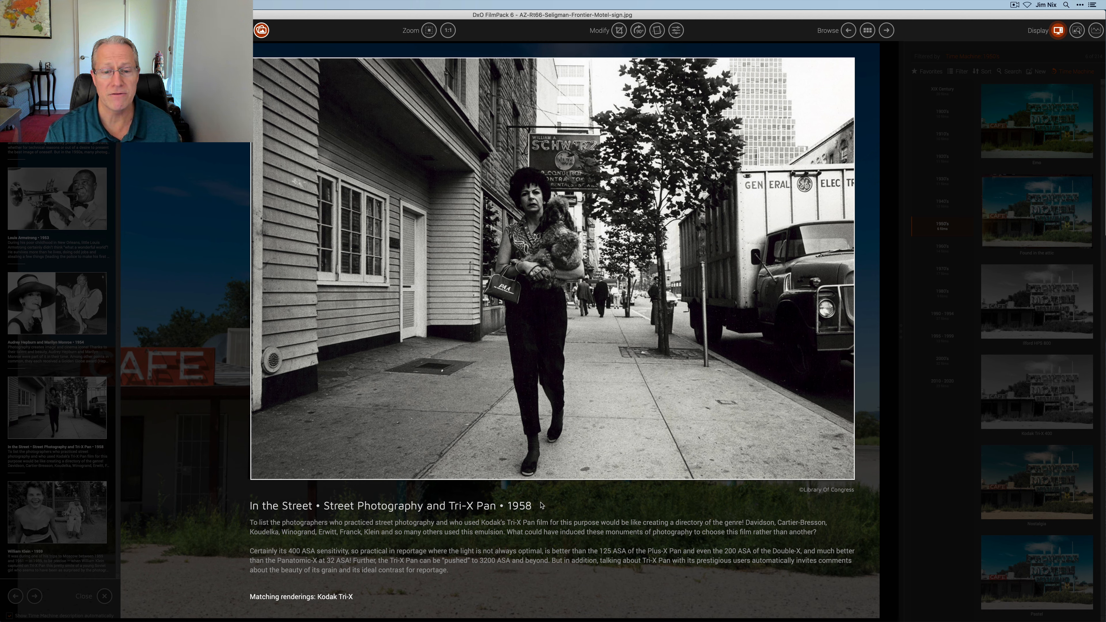
left_click(159, 360)
left_click(66, 315)
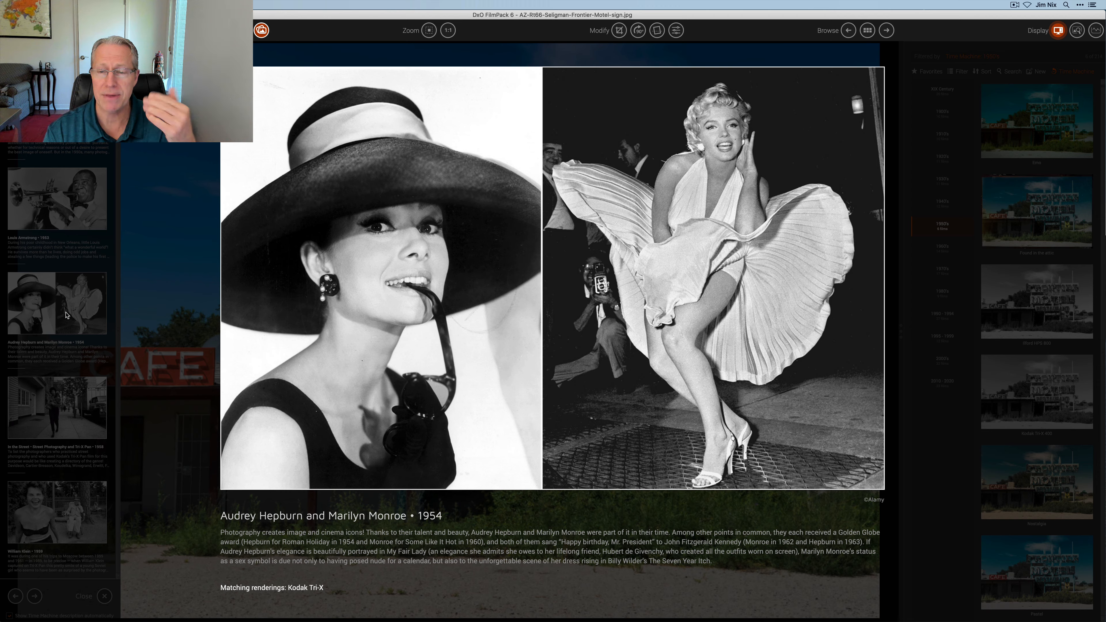
left_click(66, 315)
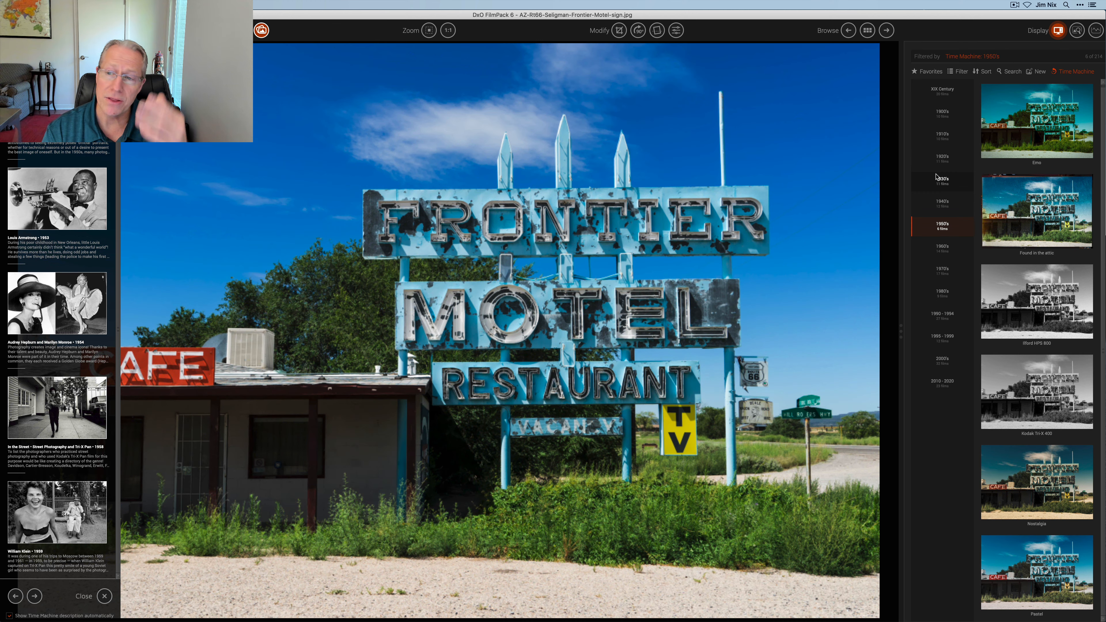
Browse the Time Machine's 1960's films and its enlarged moon landing entry, and return to all presets
left_click(947, 248)
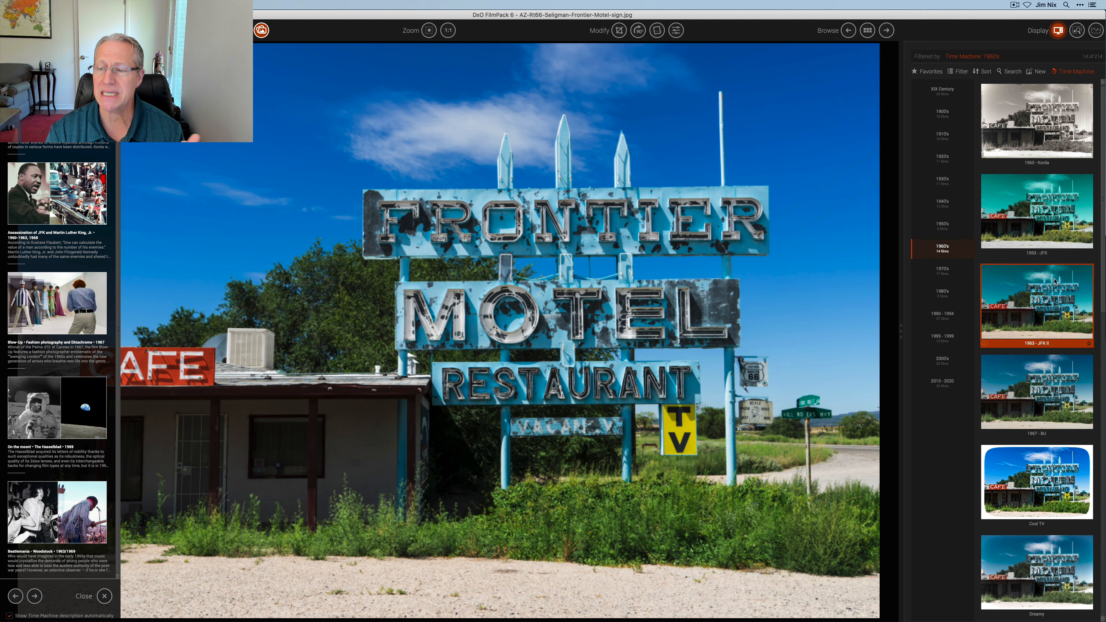
scroll(1055, 281, "up", 1)
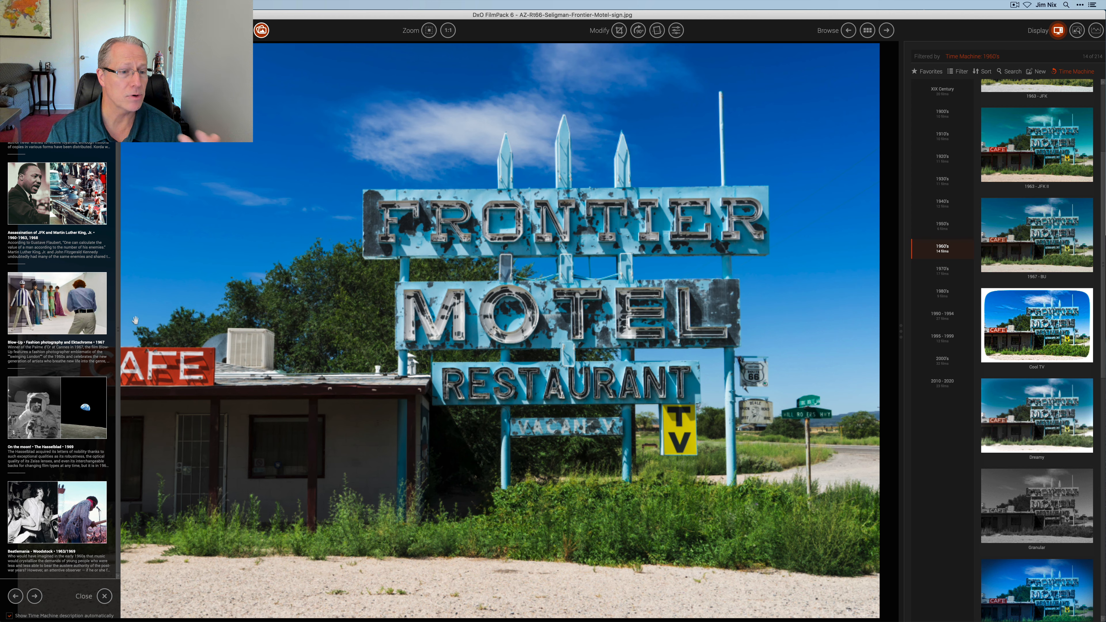
left_click(70, 392)
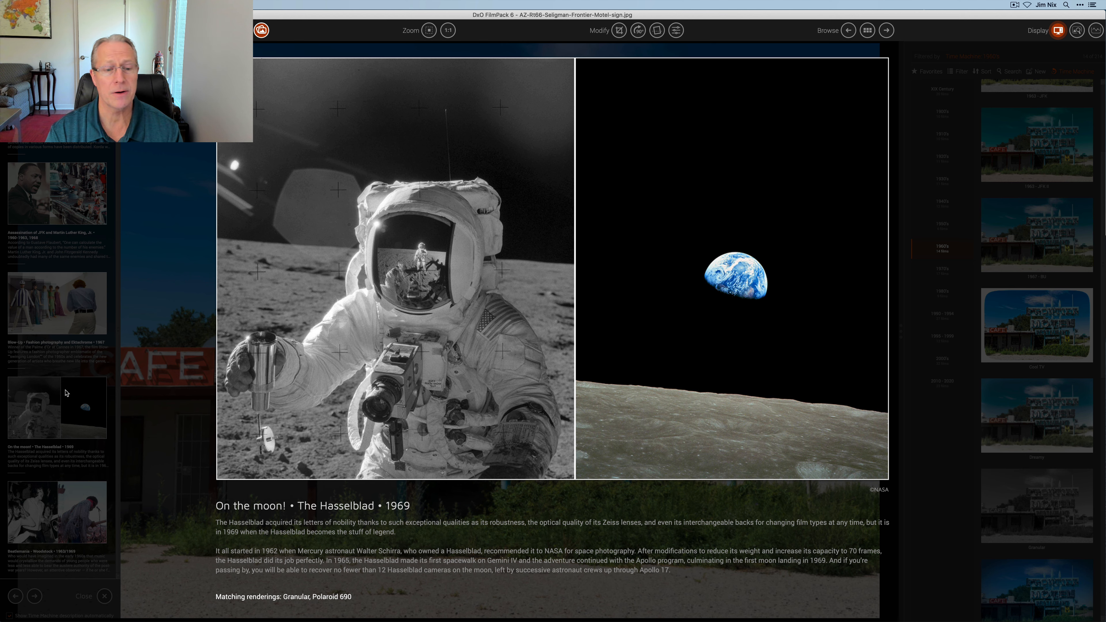
left_click(328, 504)
left_click(1079, 70)
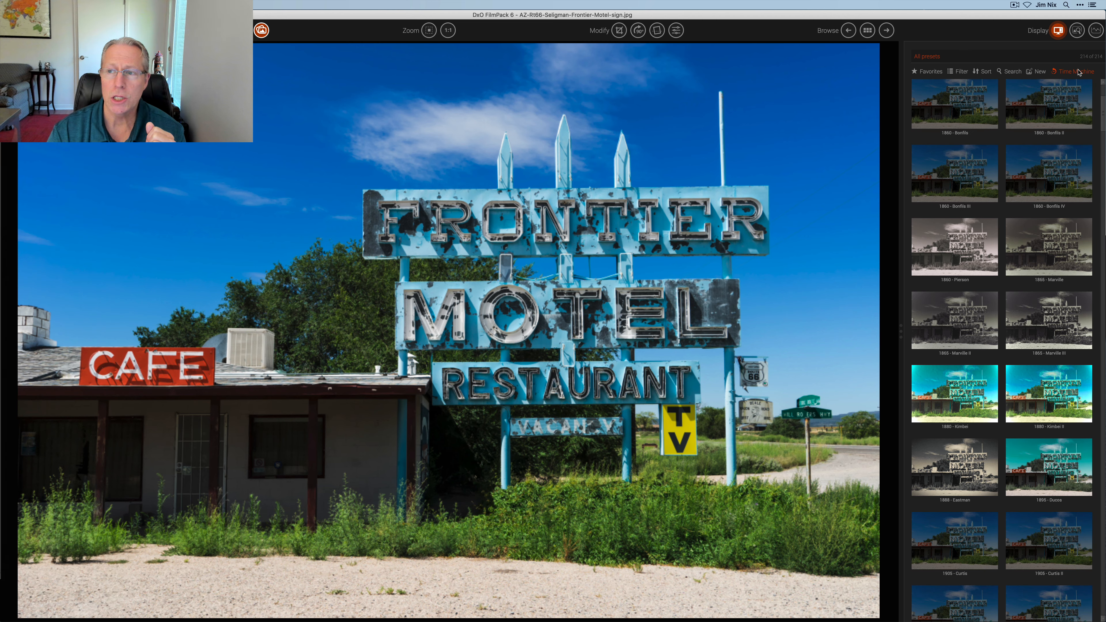
scroll(1000, 297, "up", 4)
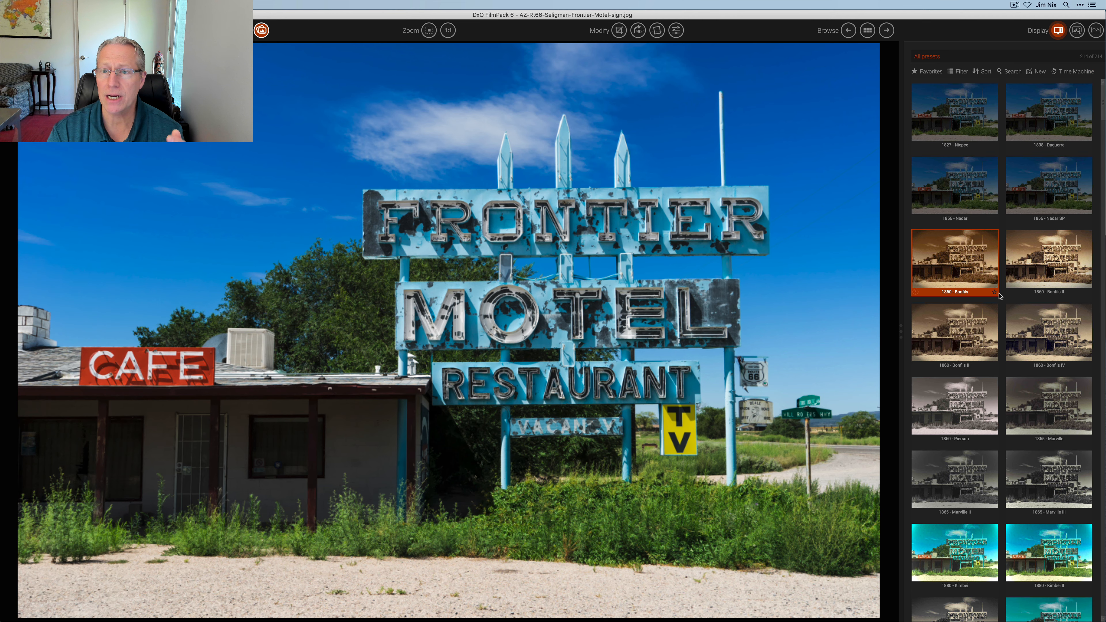
Open the image settings and preview the photo in B&W before returning it to Color
left_click(676, 30)
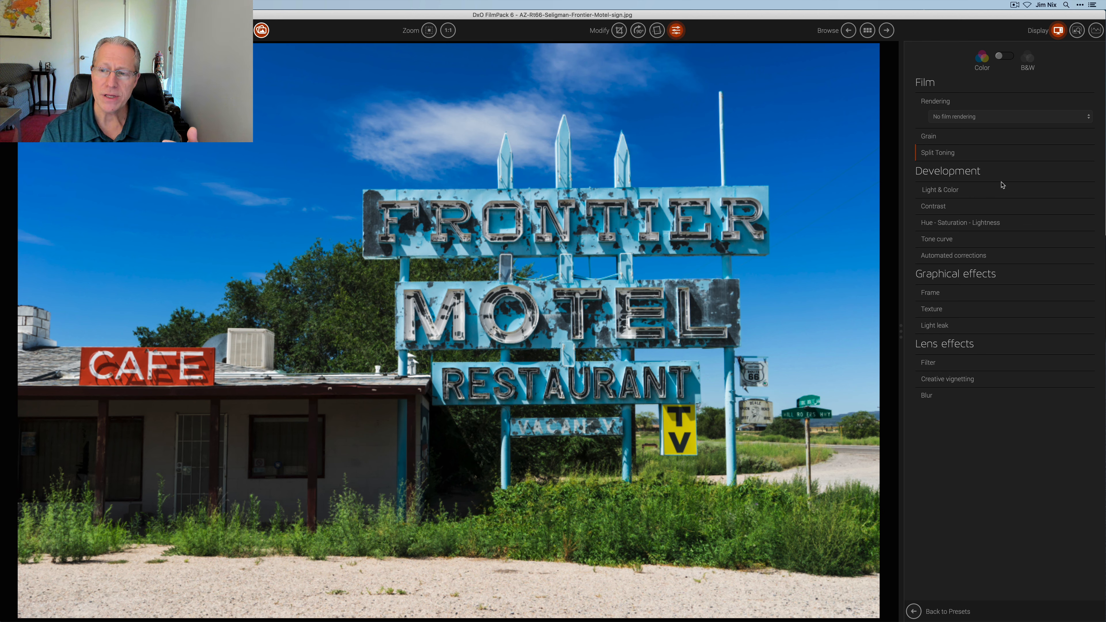
left_click(1011, 58)
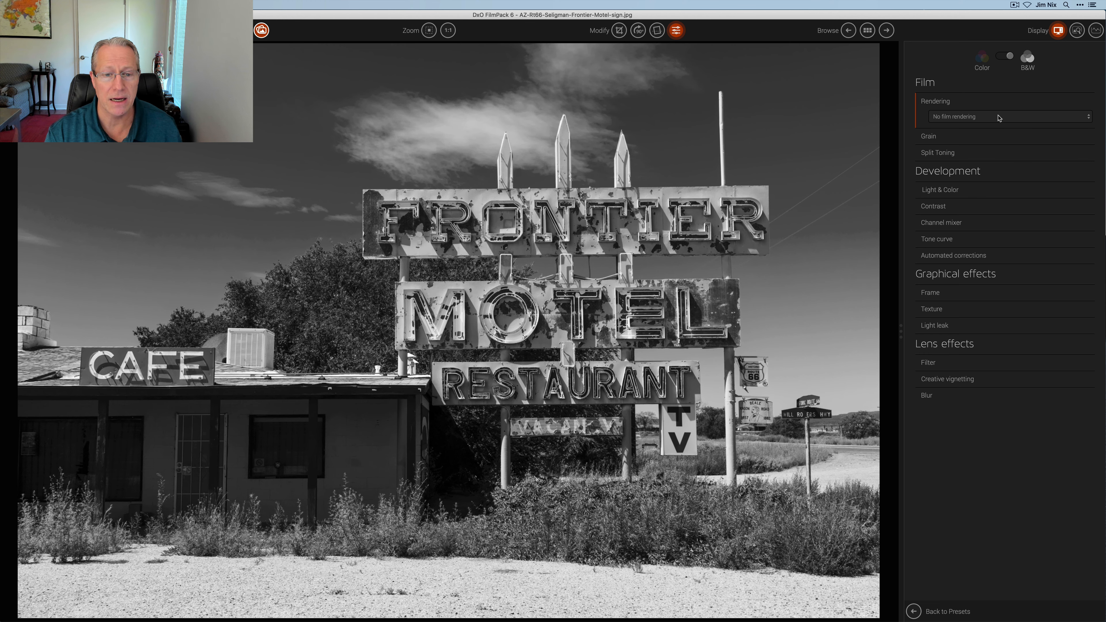
left_click(1005, 58)
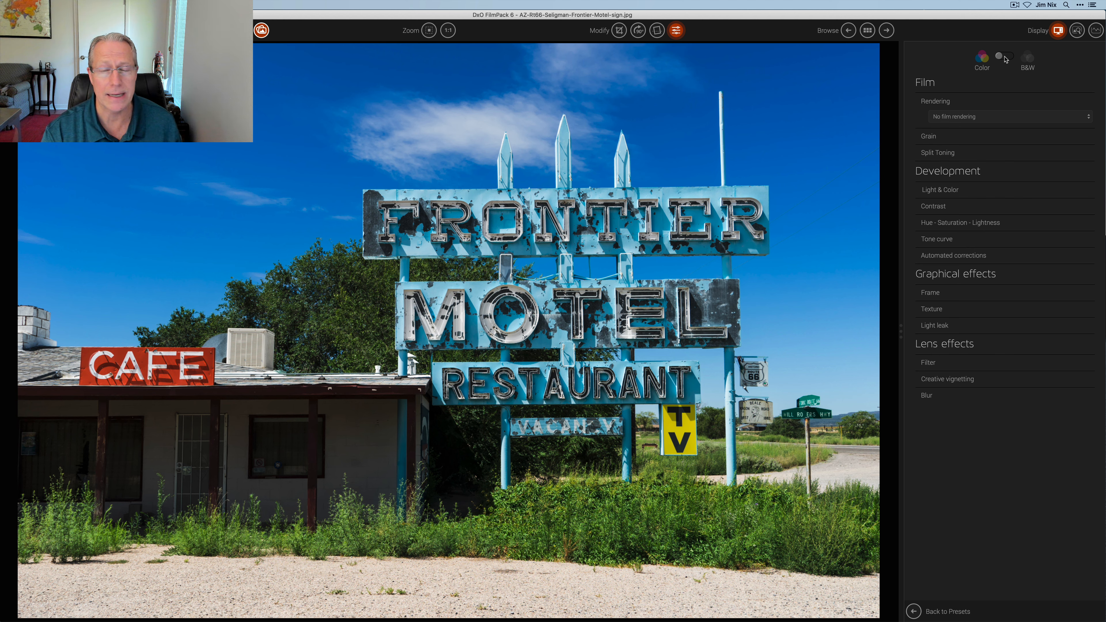
Examine the film renderings offered under Digital Films and Cinematic Films
left_click(988, 118)
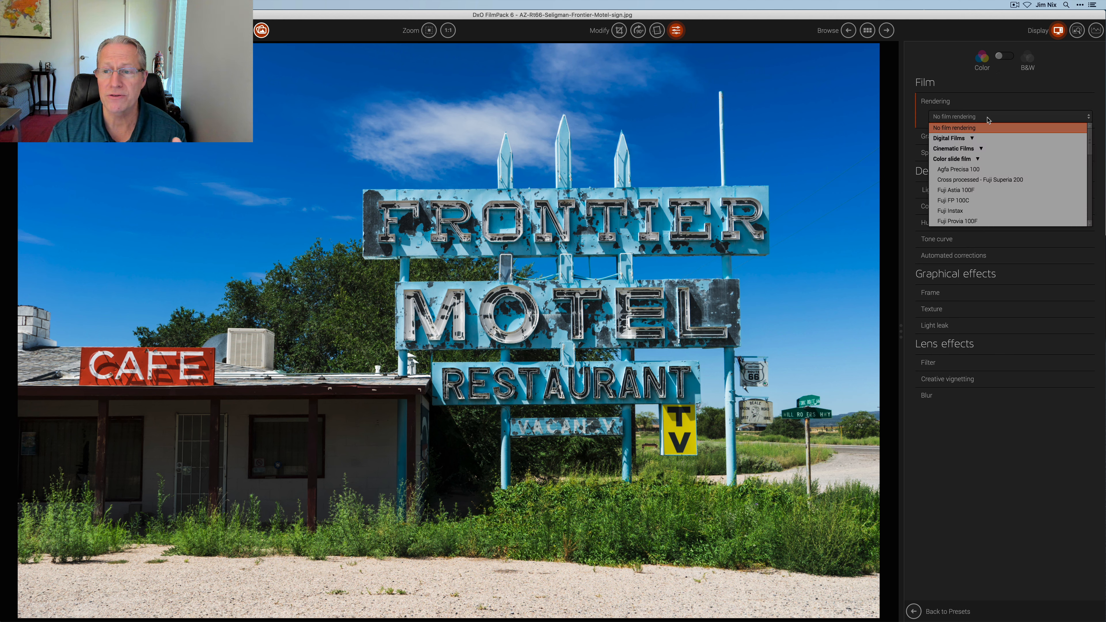
left_click(973, 139)
scroll(975, 172, "down", 2)
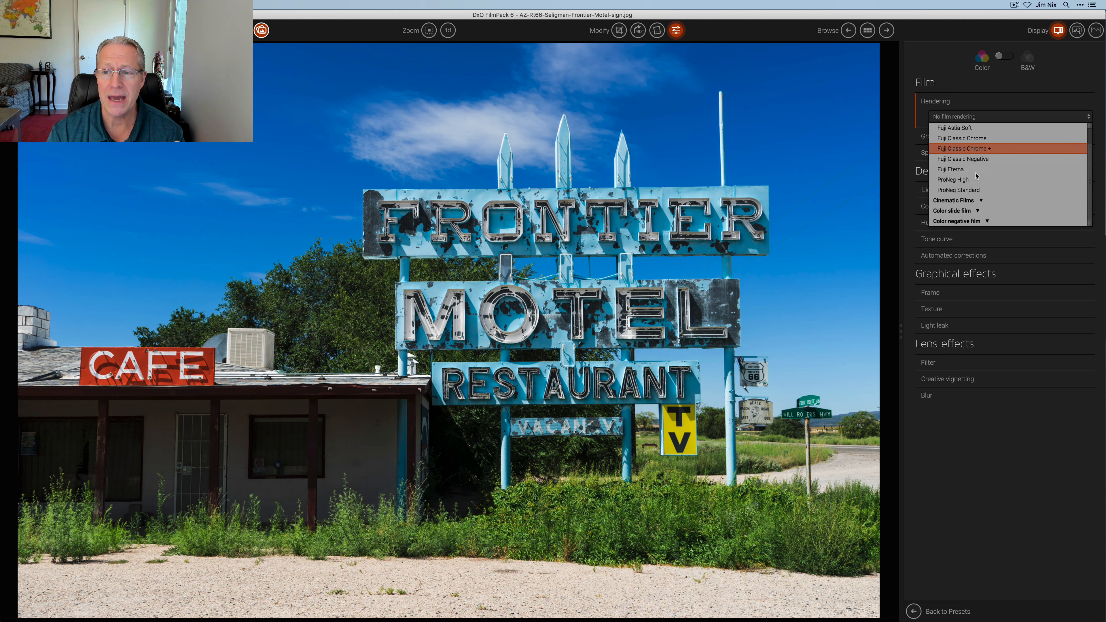
left_click(963, 117)
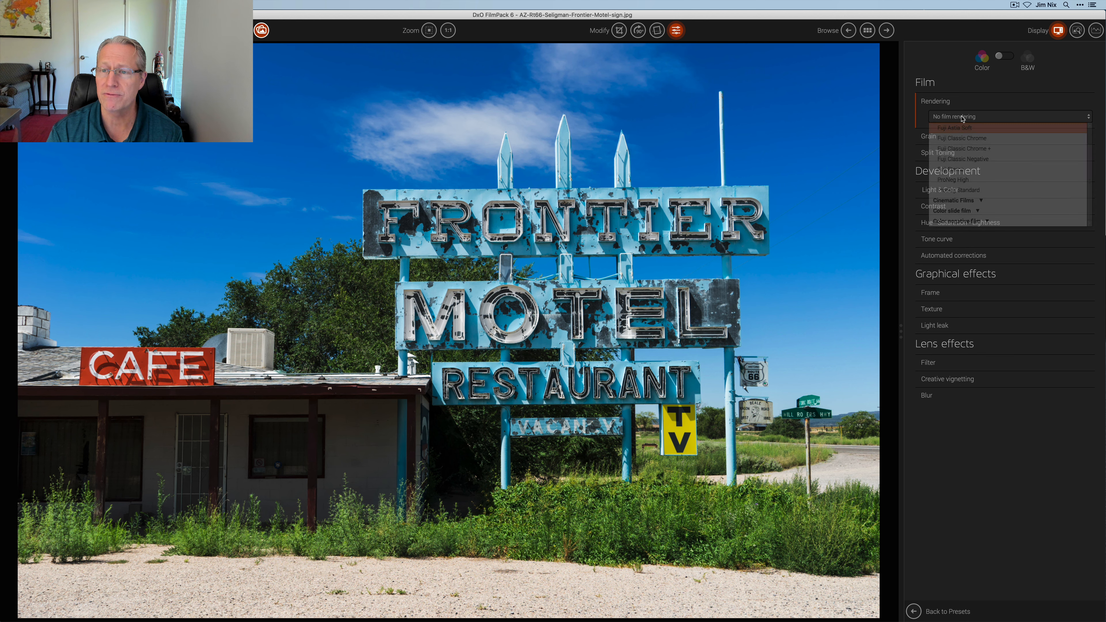
left_click(960, 117)
left_click(963, 138)
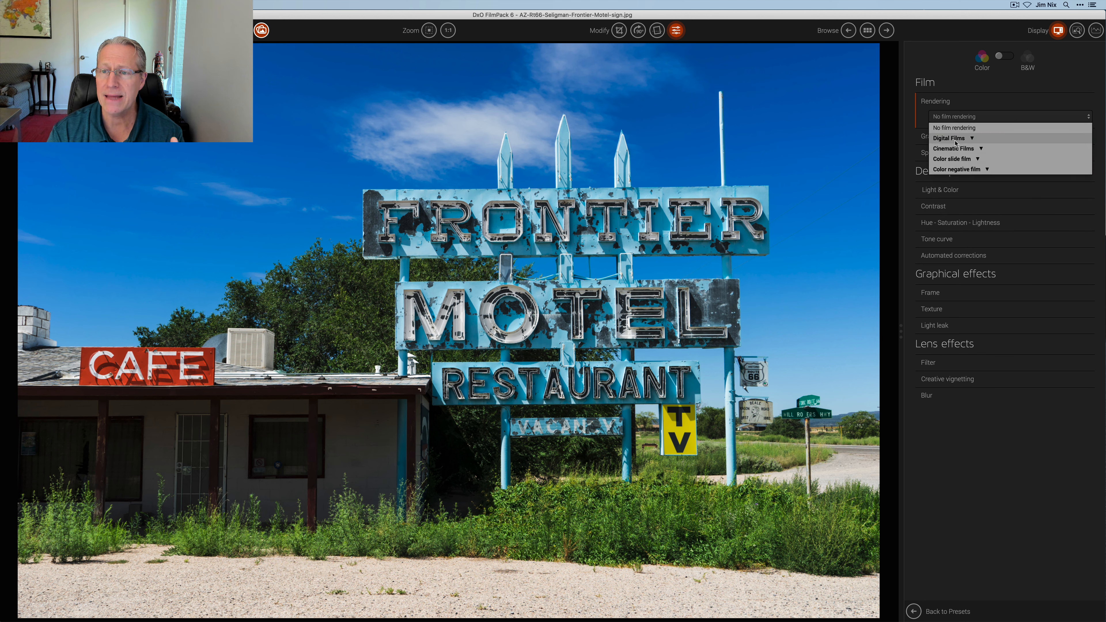
left_click(958, 149)
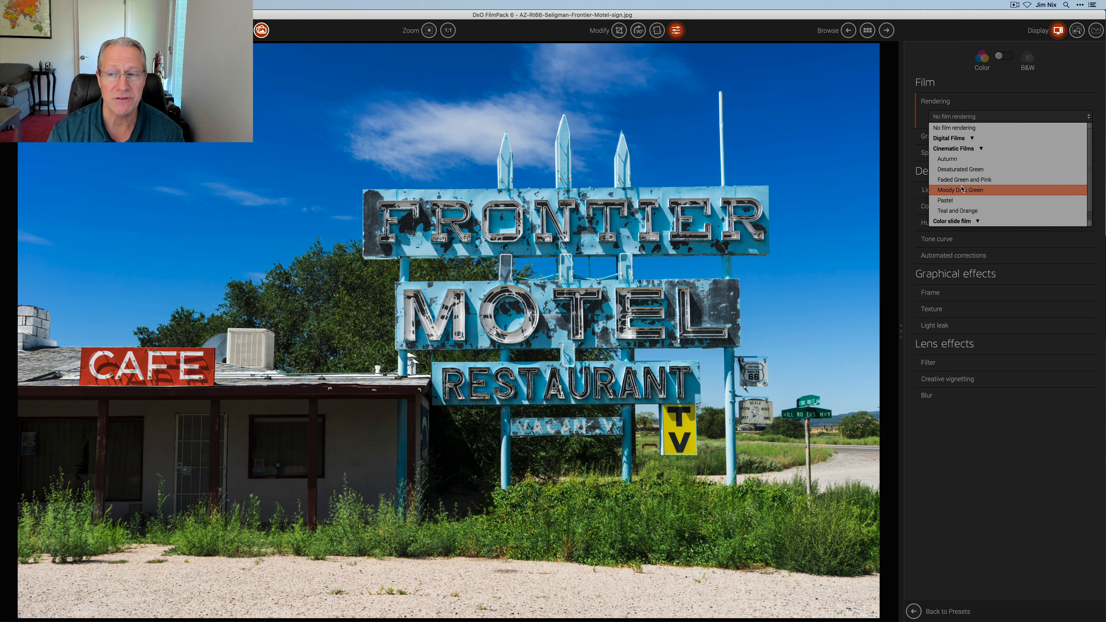
left_click(965, 149)
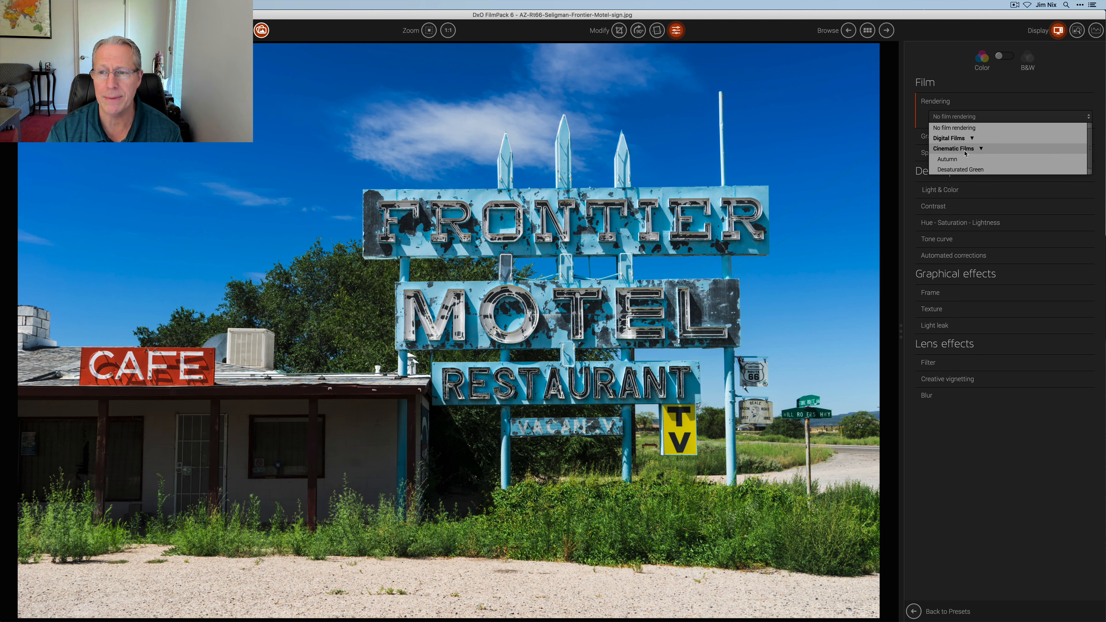
Apply the Fuji Velvia 50 color slide film rendering to the photo
left_click(965, 158)
scroll(961, 174, "down", 1)
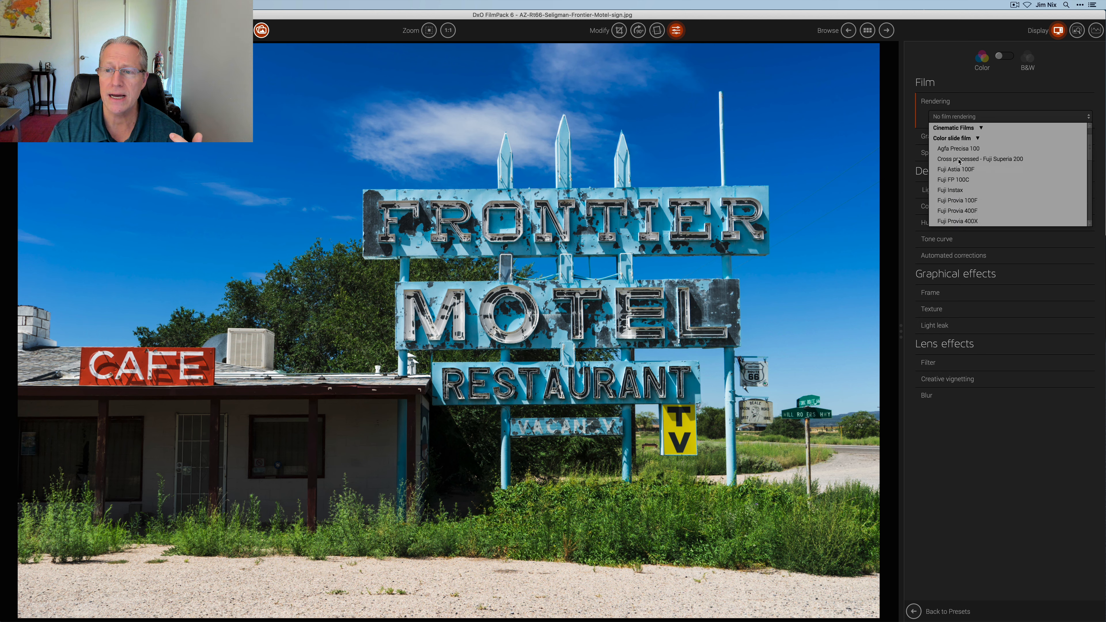
scroll(961, 176, "down", 3)
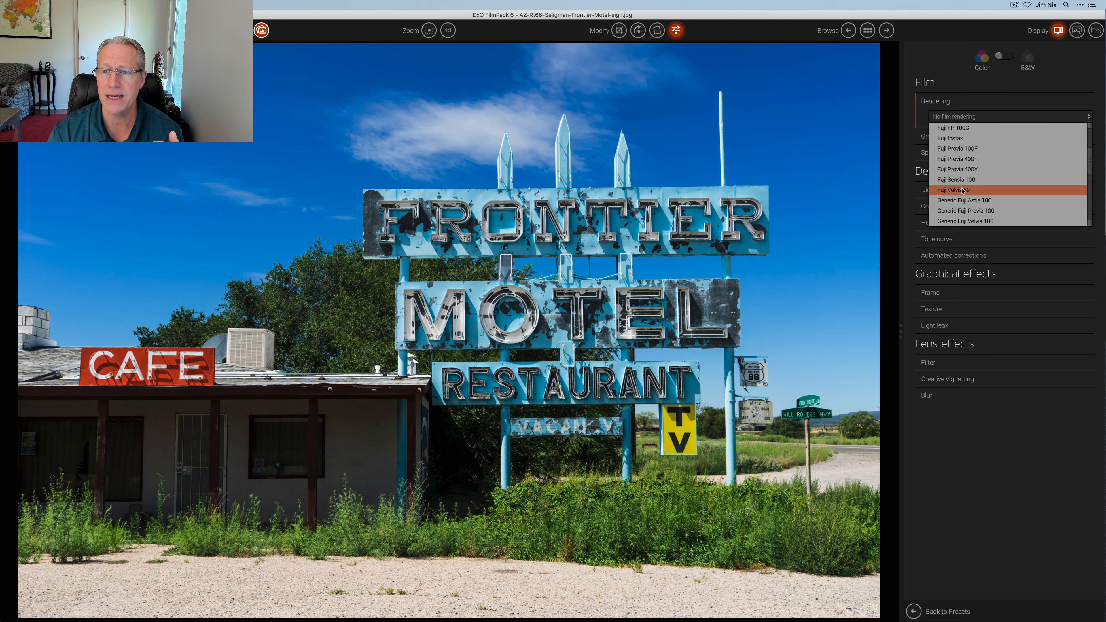
left_click(963, 188)
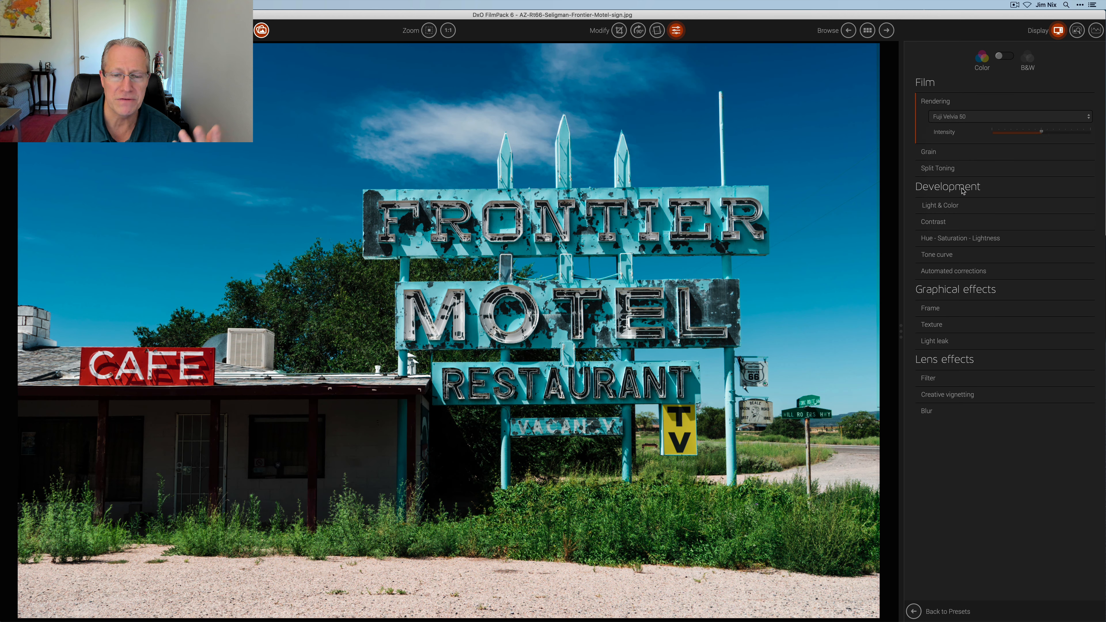
Try a lower intensity for the Fuji Velvia 50 rendering and reset it to 100
mouse_move(1032, 132)
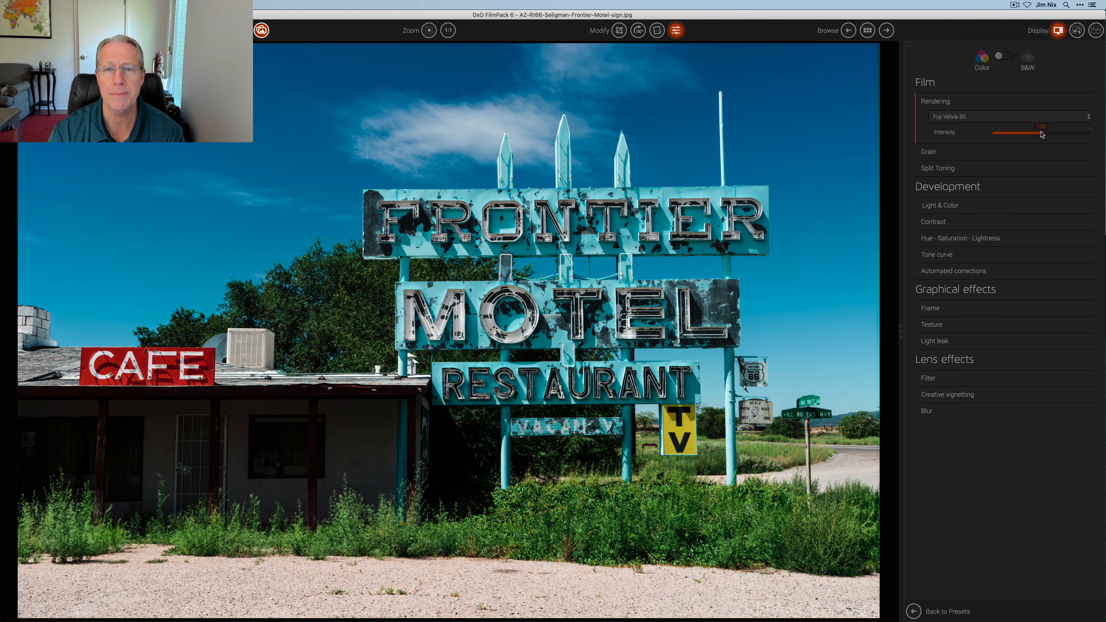
mouse_move(1042, 134)
left_mouse_down()
mouse_move(1010, 133)
mouse_move(1068, 123)
mouse_move(1027, 125)
left_mouse_up()
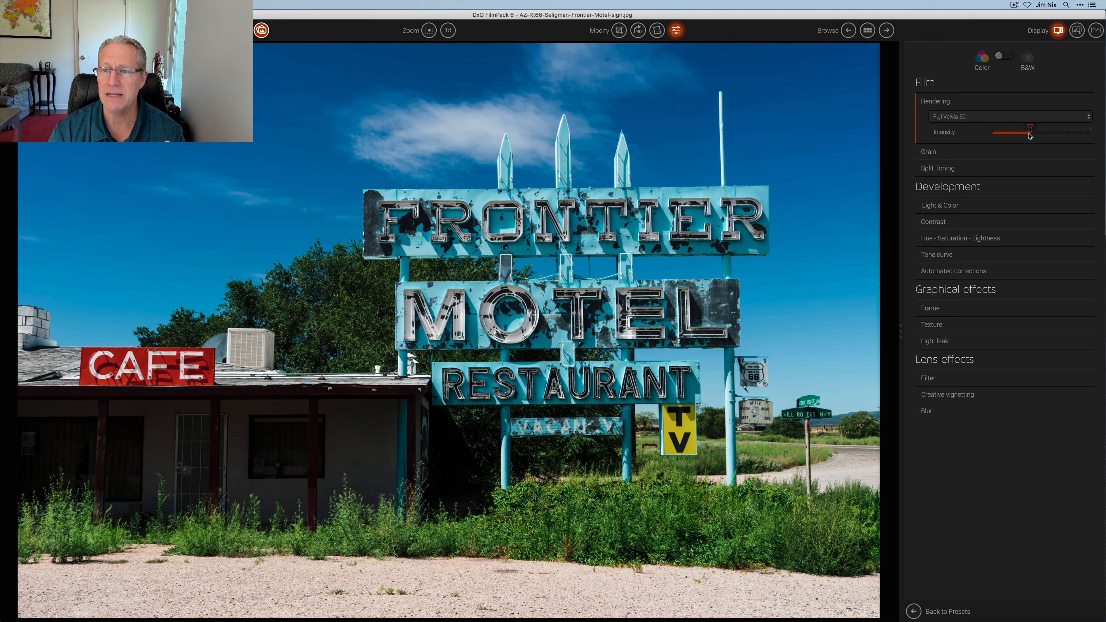
double_click(1030, 136)
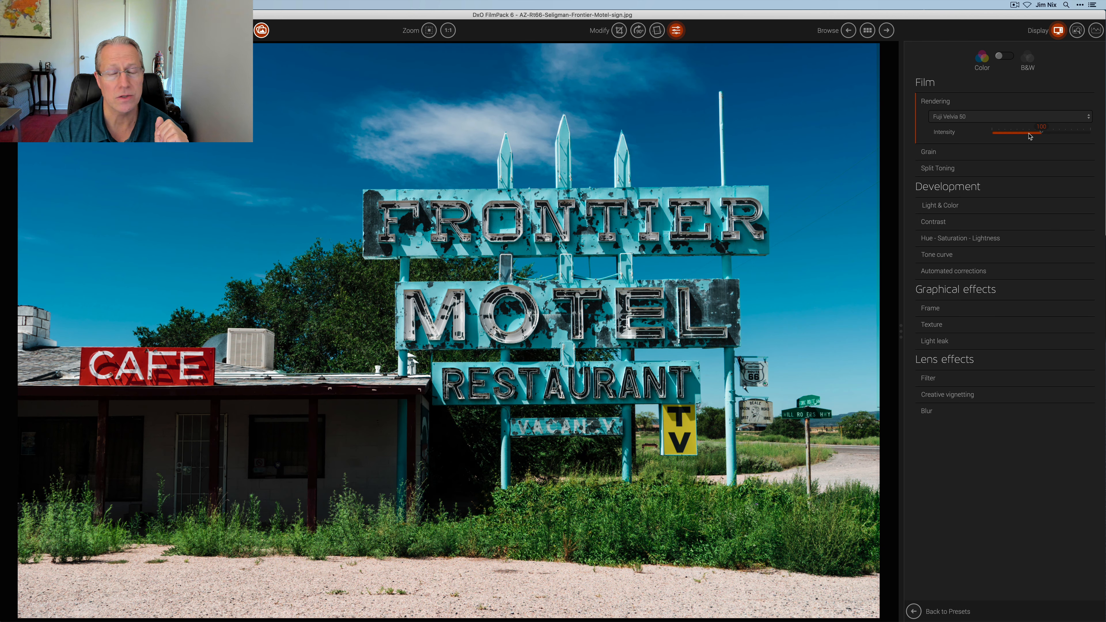
Apply the Kodak Ektar 100 color negative film rendering to the photo
left_click(999, 116)
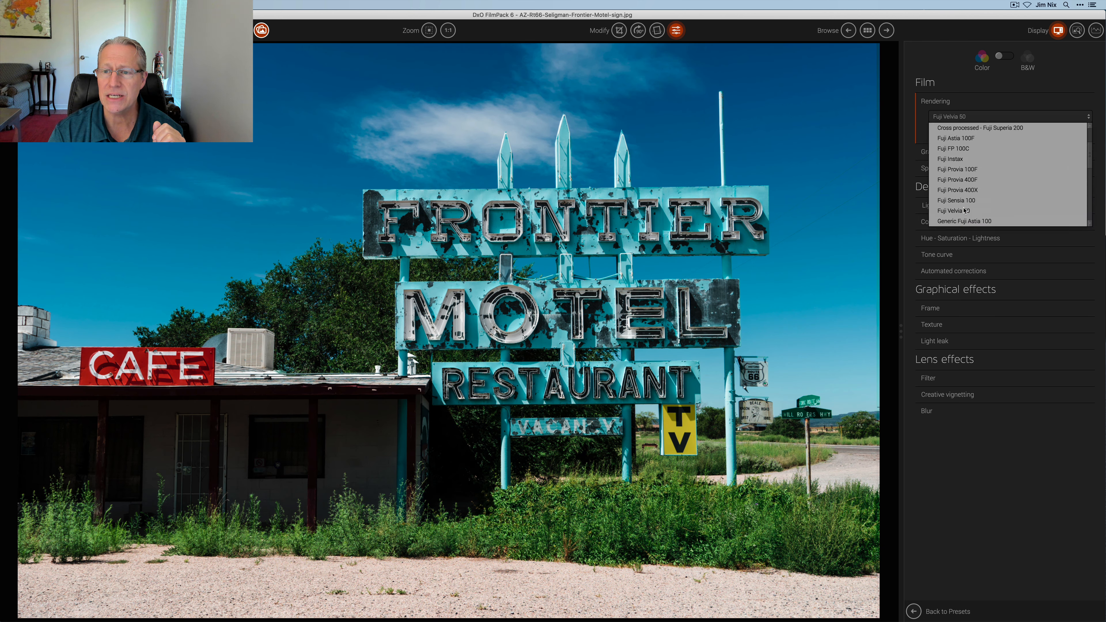
scroll(963, 201, "up", 10)
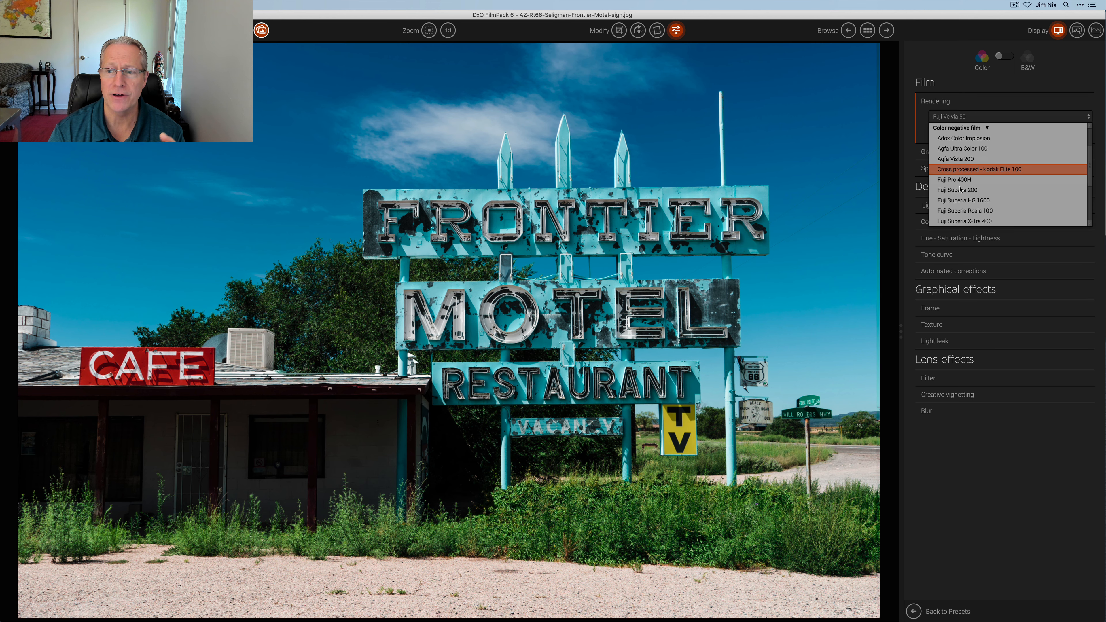
scroll(961, 188, "down", 5)
left_click(961, 189)
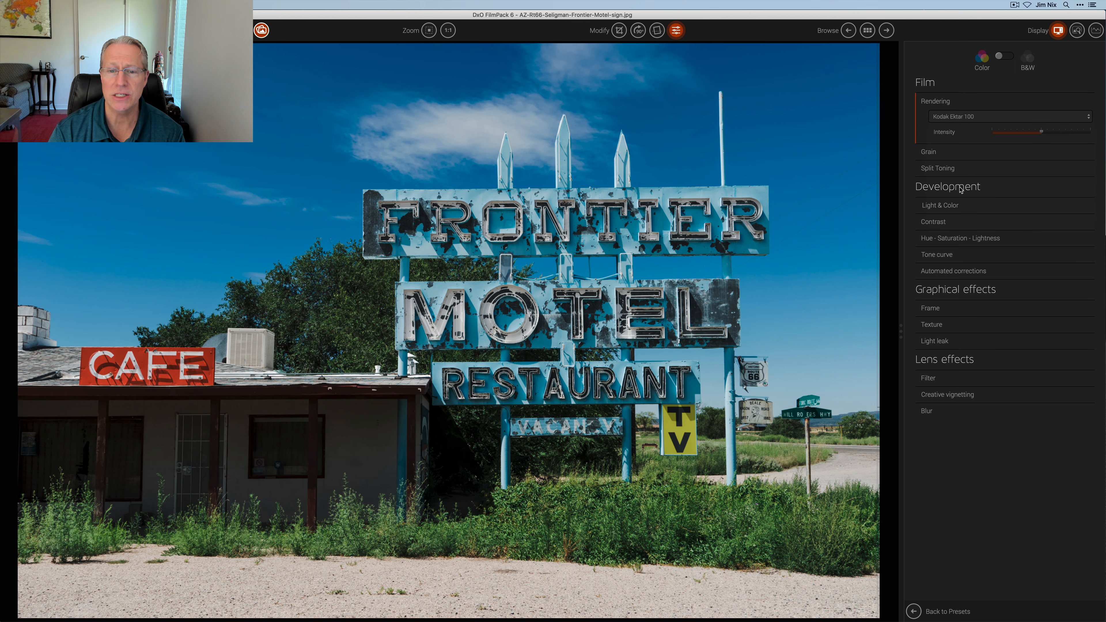
Apply the Faded Green and Pink rendering from Cinematic Films to the photo
left_click(961, 116)
scroll(969, 155, "up", 10)
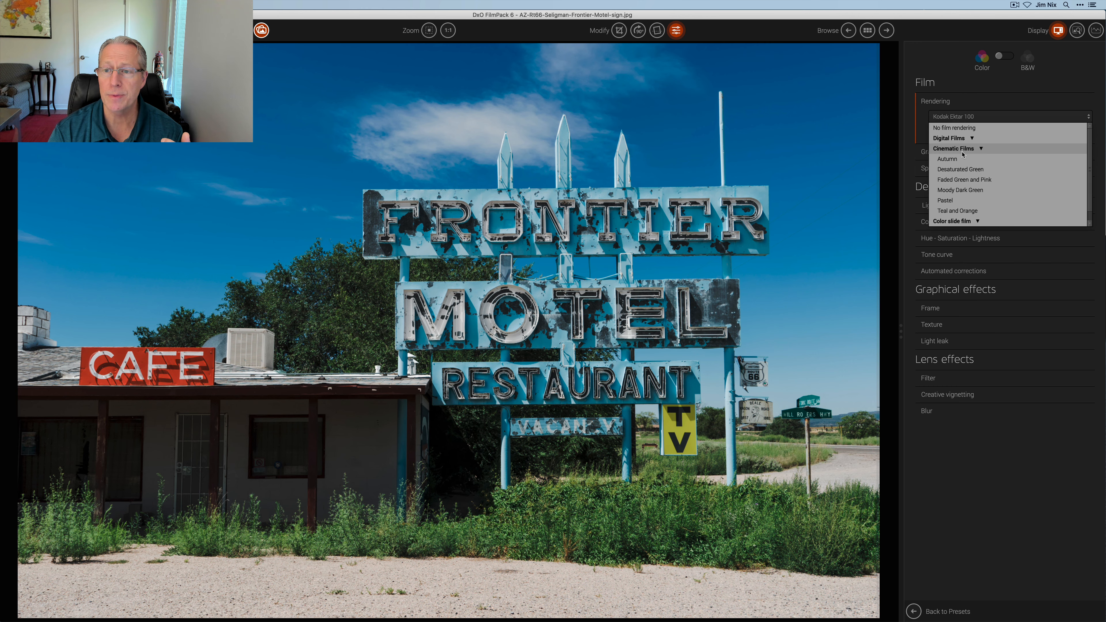
left_click(980, 180)
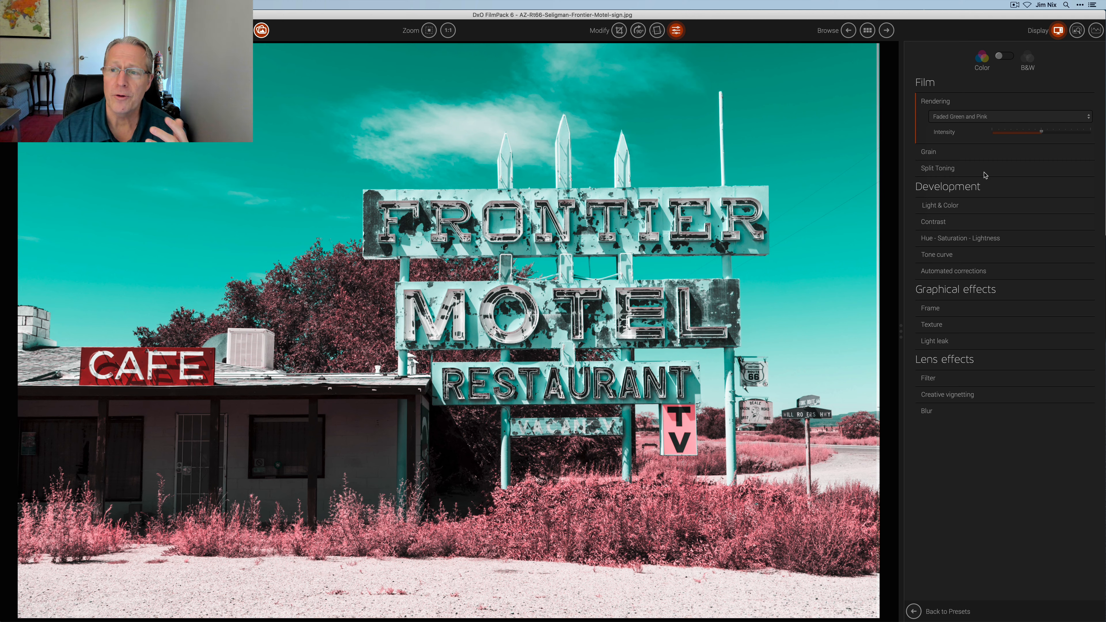
Examine the Grain and Split Toning options and collapse the Film settings
left_click(964, 153)
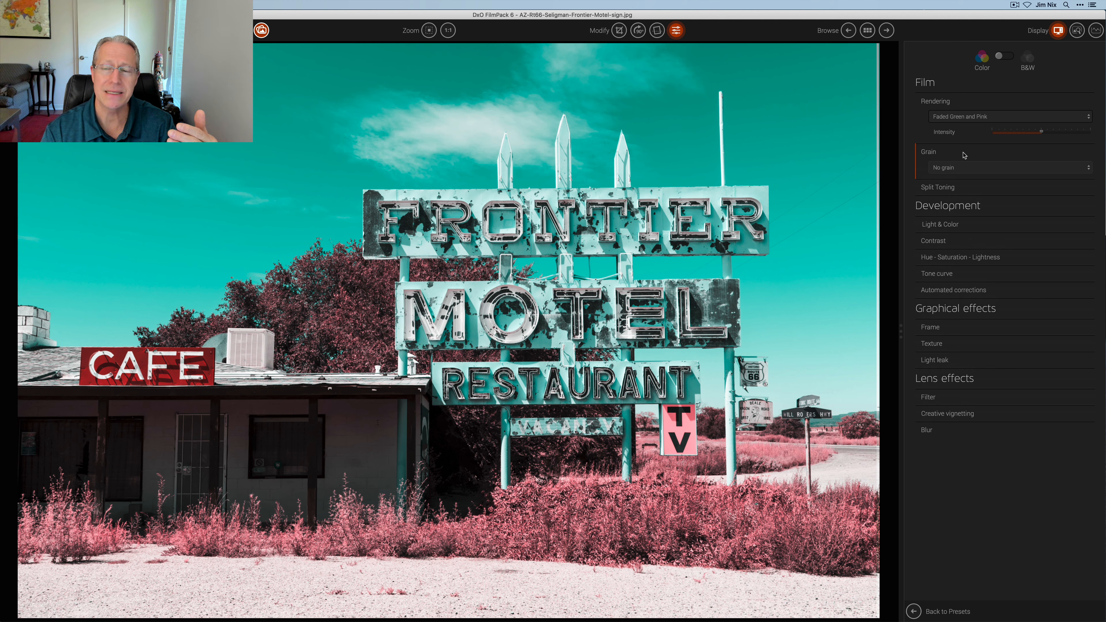
left_click(964, 155)
left_click(961, 169)
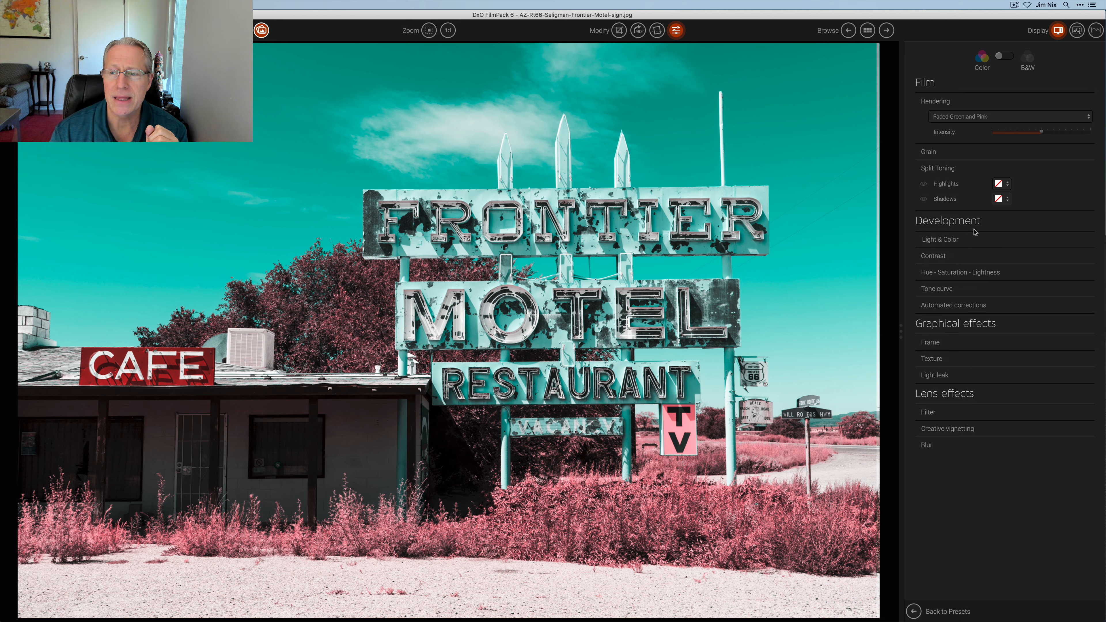
left_click(966, 169)
left_click(954, 102)
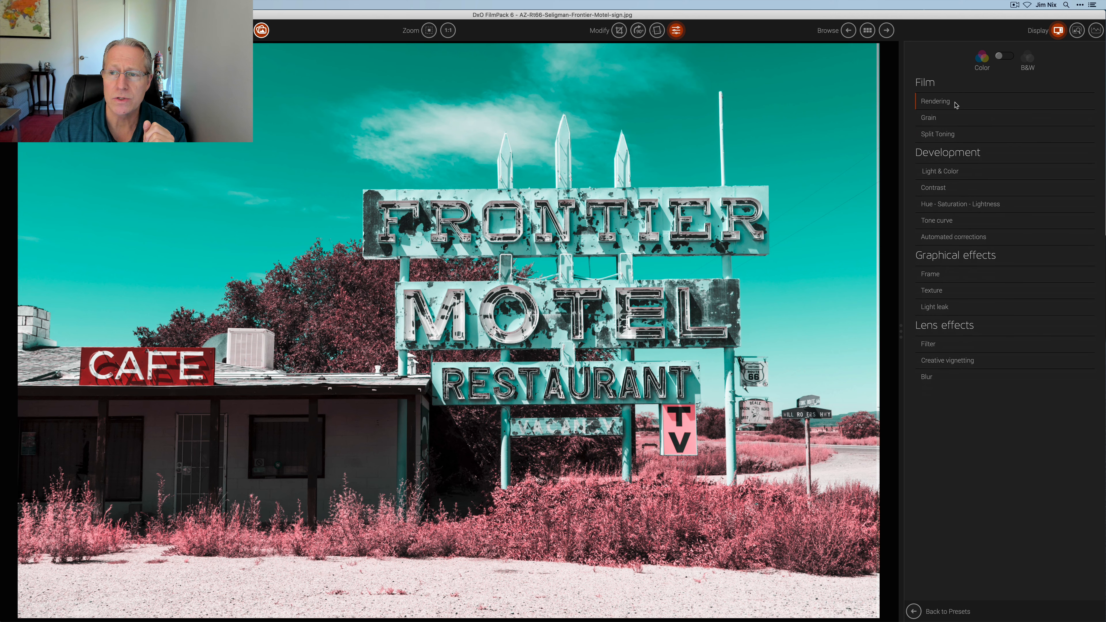
Raise the photo's Exposure, Saturation and Vibrancy slightly in the Light & Color settings
left_click(963, 169)
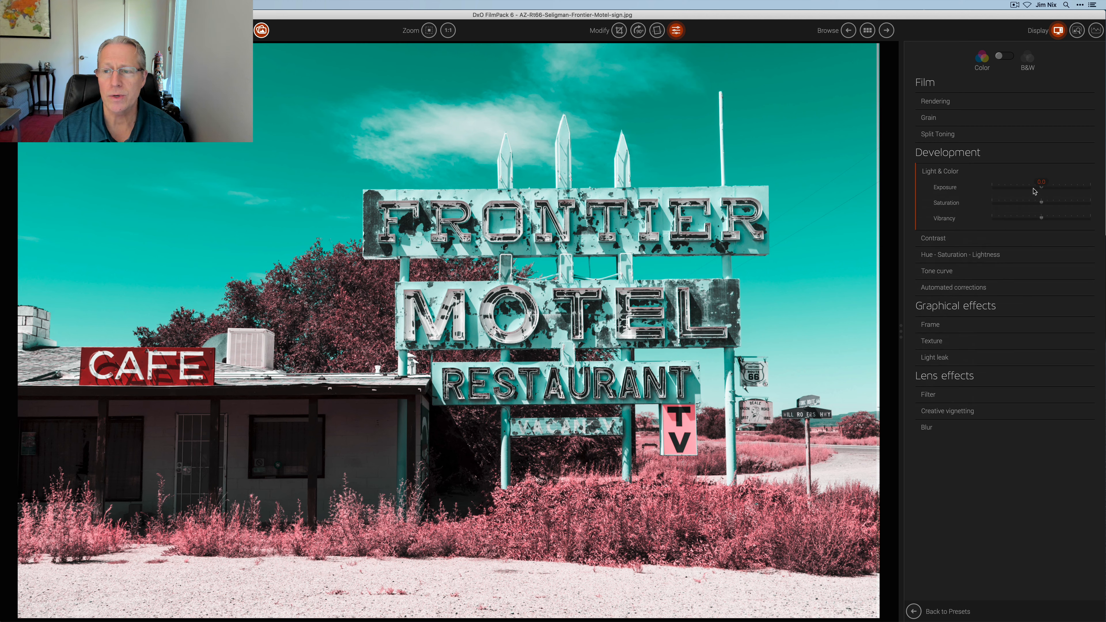
mouse_move(1042, 187)
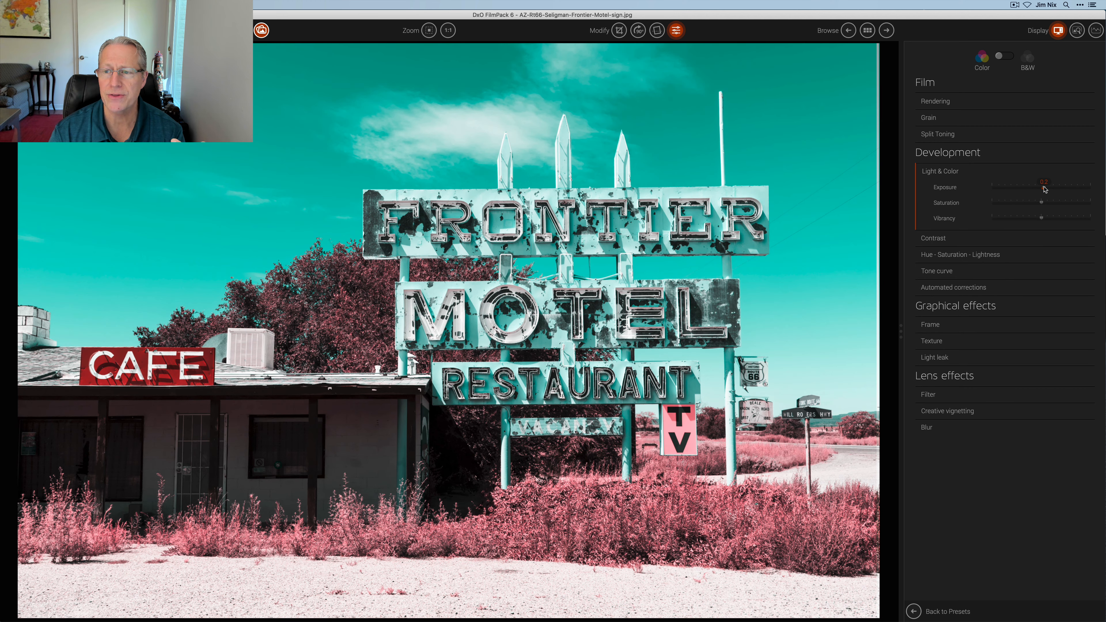
left_click_drag(1045, 203, 1045, 221)
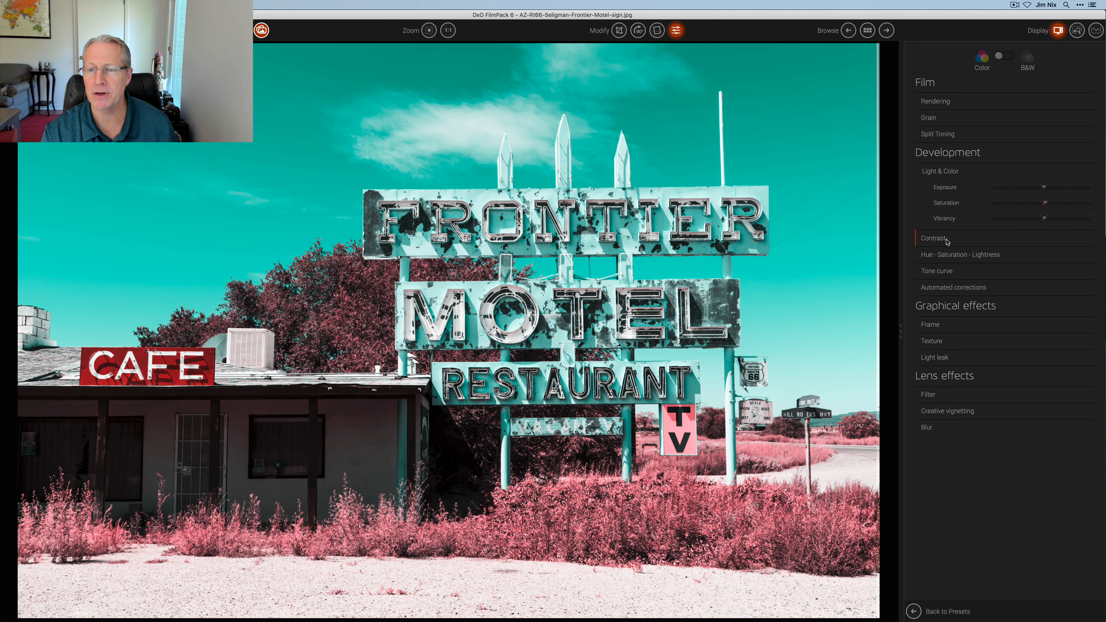
Raise the photo's Contrast, Midtones and Shadows, lower its Highlights, and compare the result with the original
left_click(948, 241)
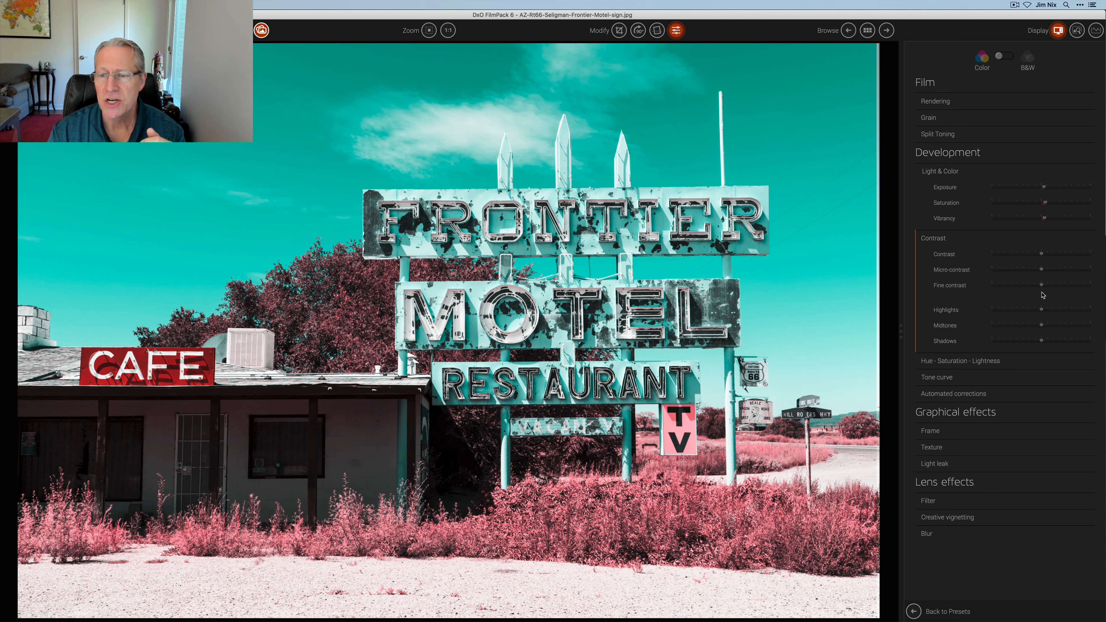
left_click_drag(1044, 255, 1054, 255)
left_click_drag(1042, 309, 1028, 309)
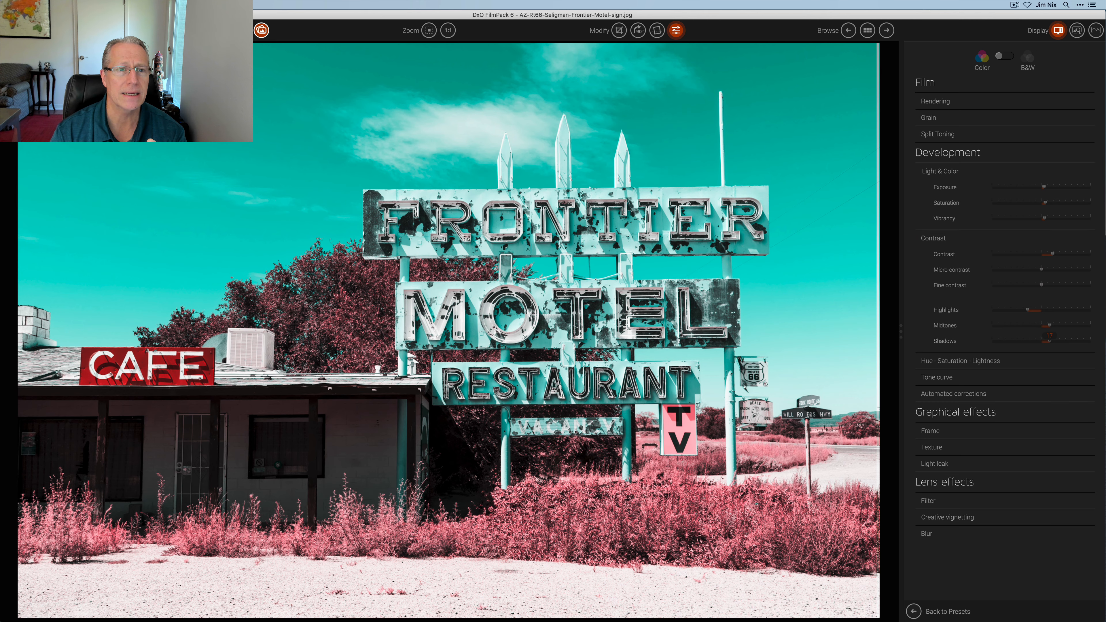
key("d")
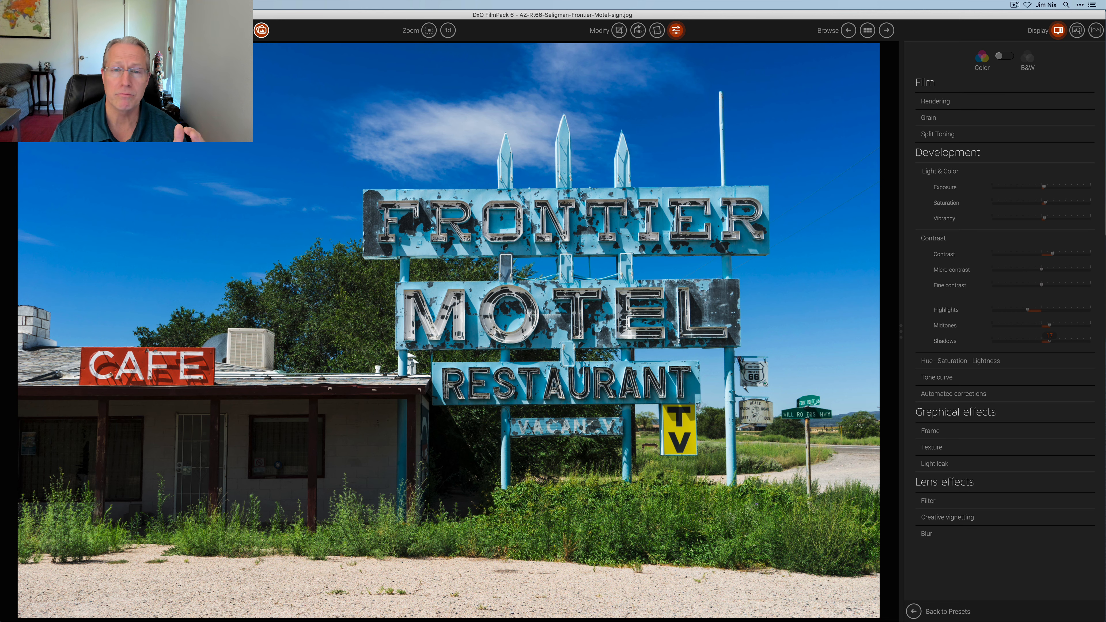
key("d")
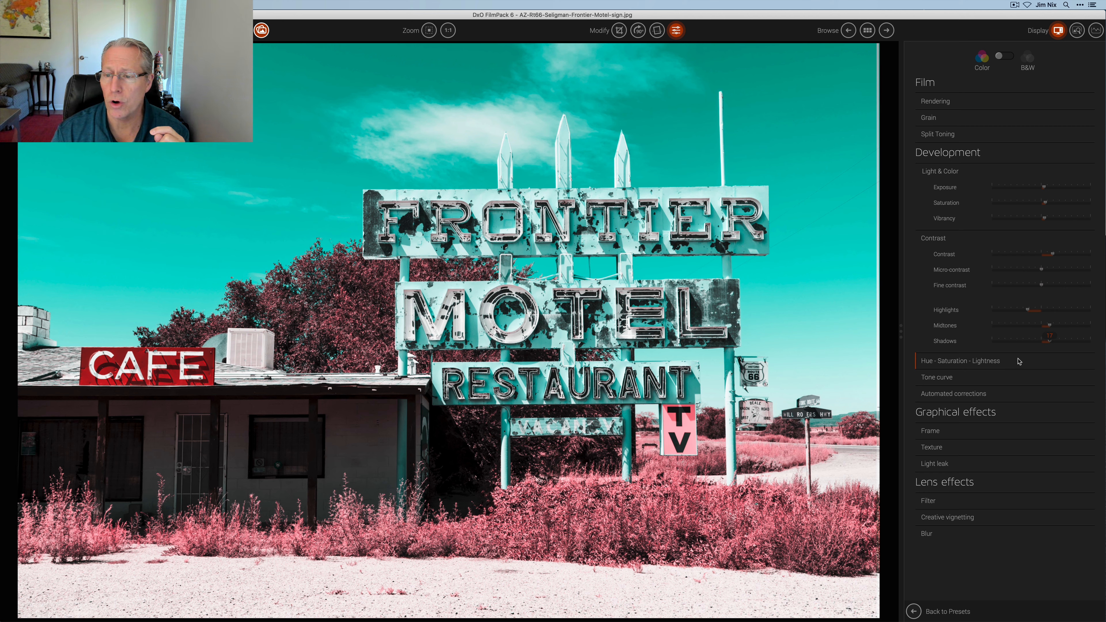
Examine the color channels offered in the Hue - Saturation - Lightness settings, keeping All channels selected
left_click(977, 361)
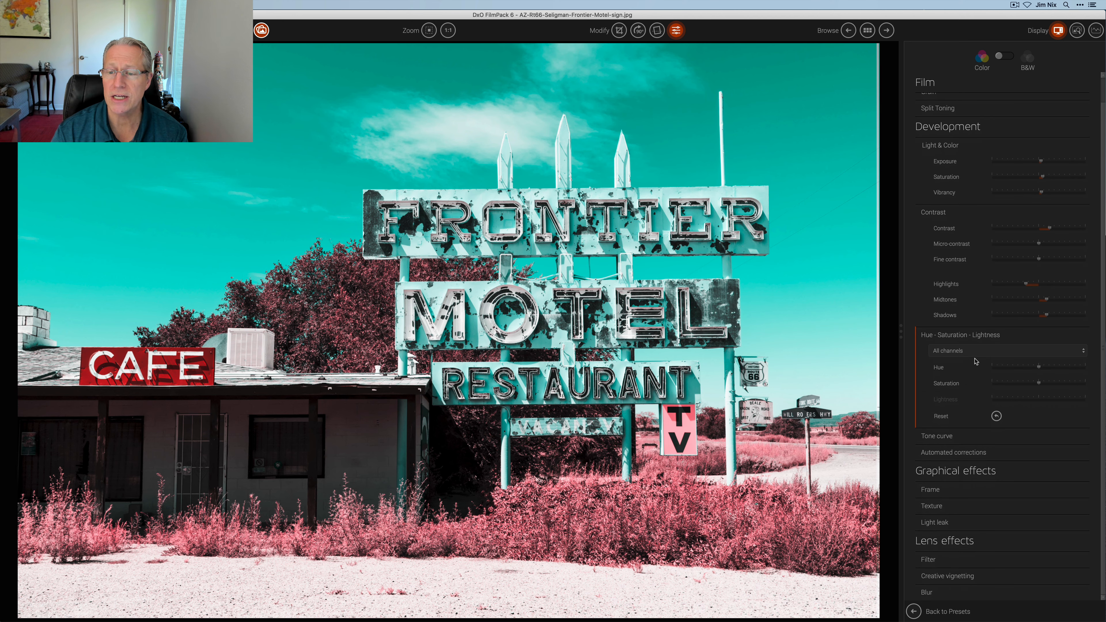
left_click(975, 352)
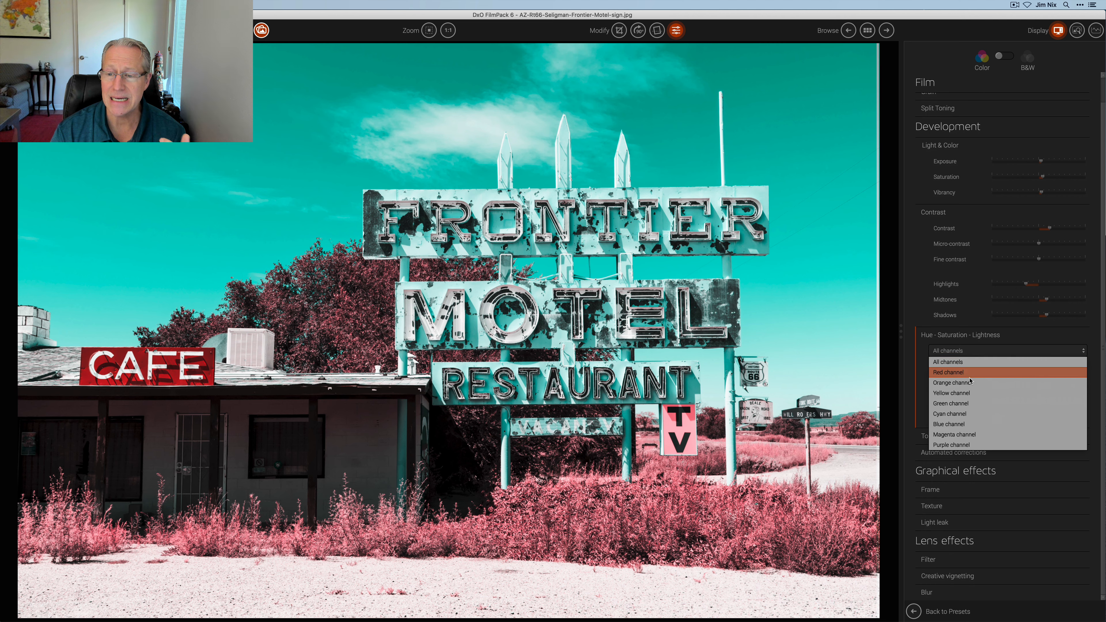
left_click(968, 353)
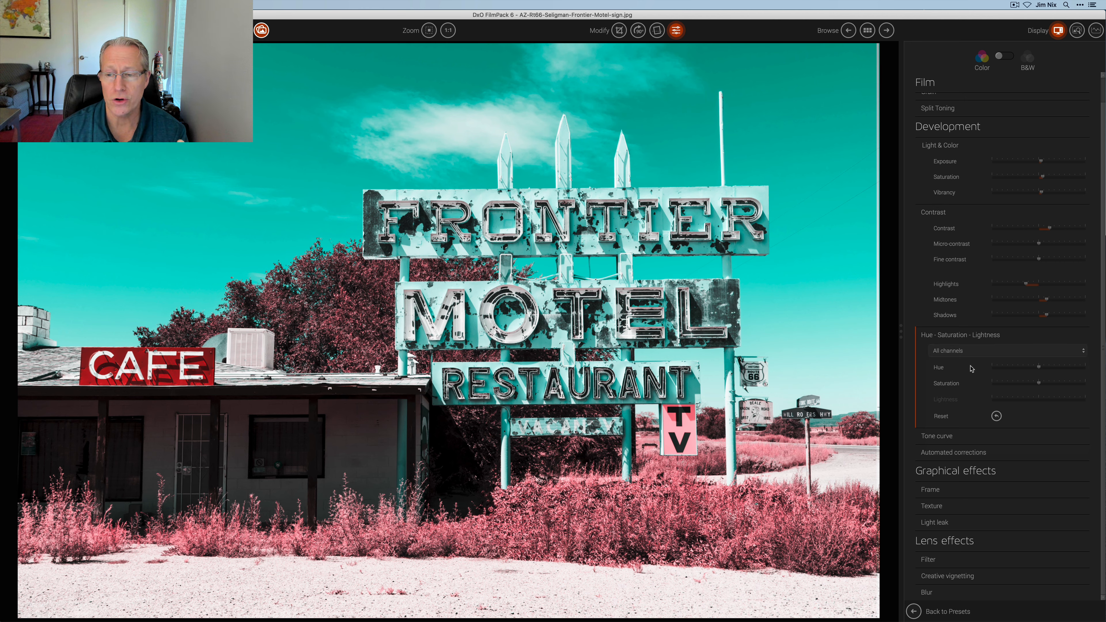
Shape the RGB tone curve into a gentle S by lifting the brighter tones and lowering the darker tones
left_click(959, 436)
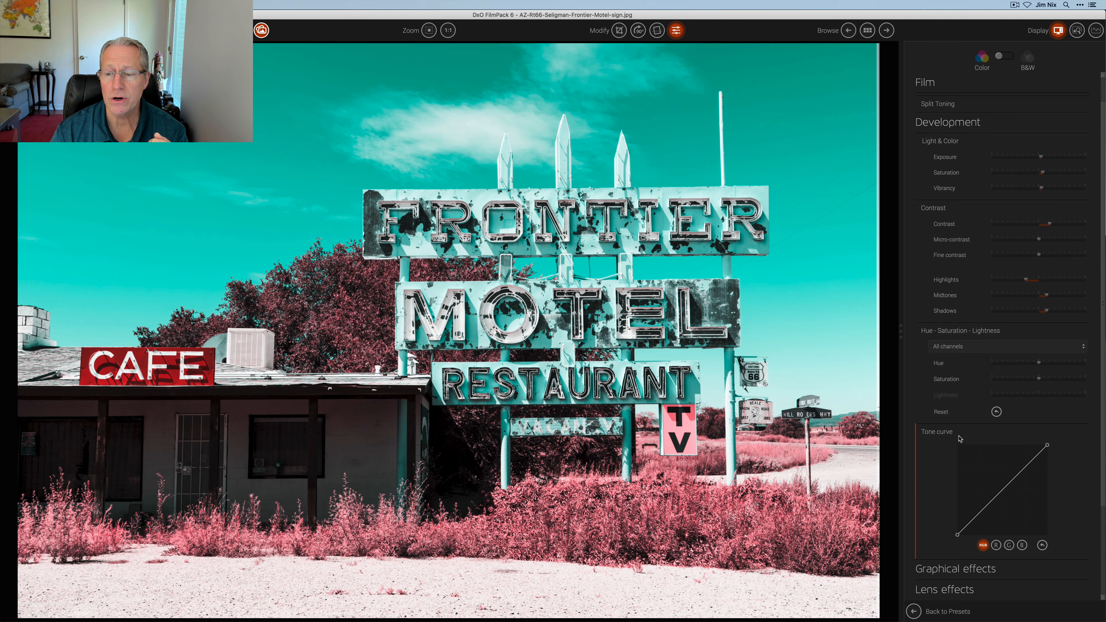
left_click_drag(1015, 477, 1016, 474)
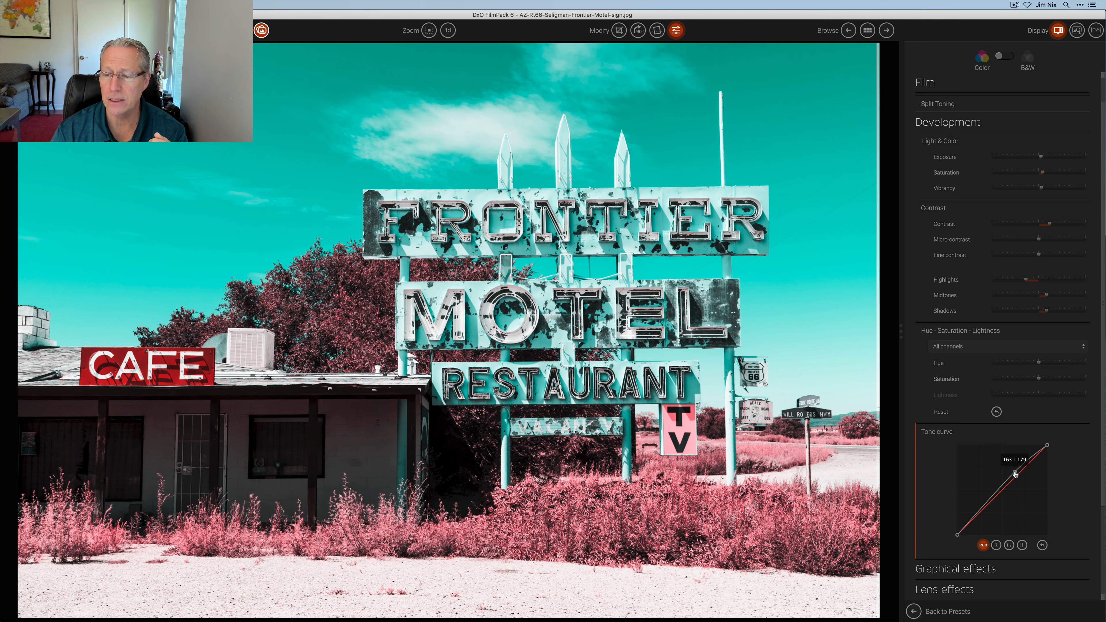
left_click_drag(985, 509, 985, 514)
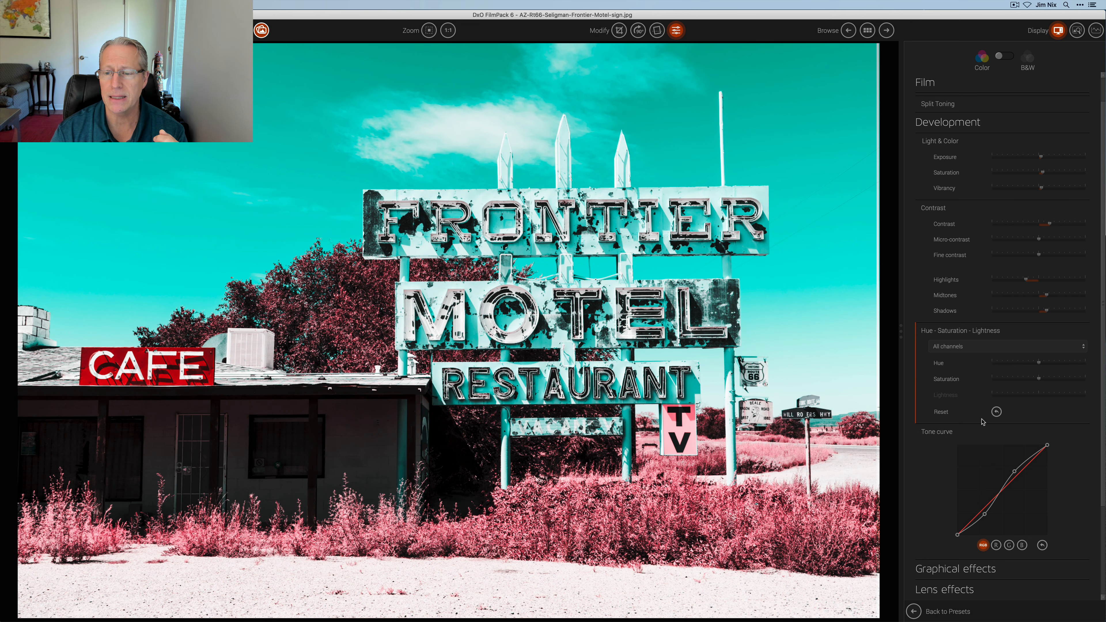
left_click(948, 431)
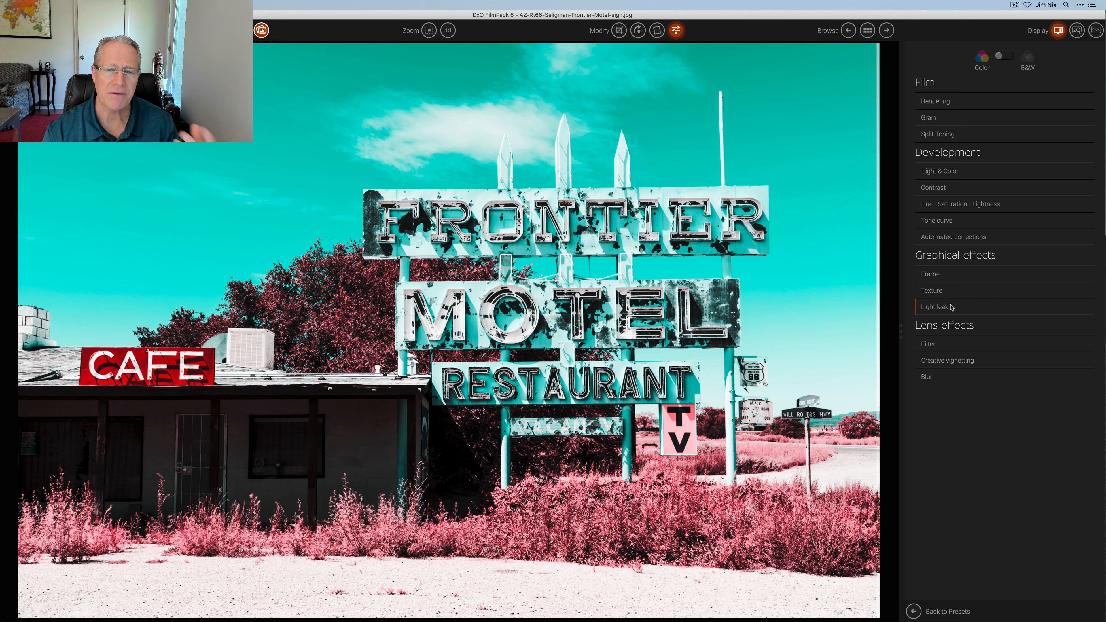
Add the Large White Interior frame to the photo
left_click(936, 274)
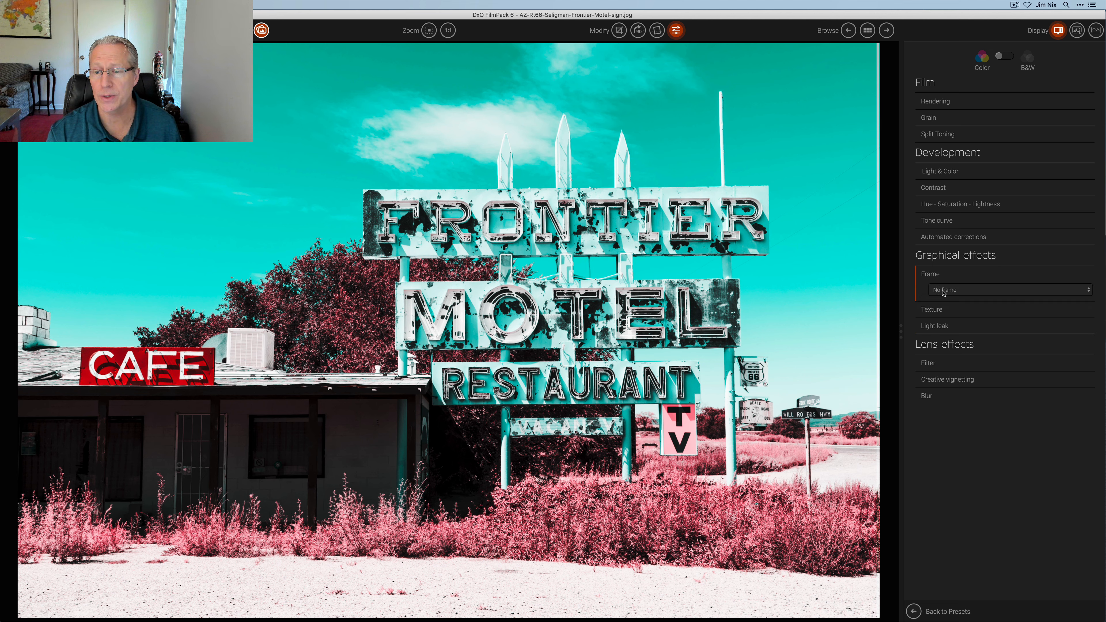
left_click(943, 291)
scroll(967, 327, "down", 8)
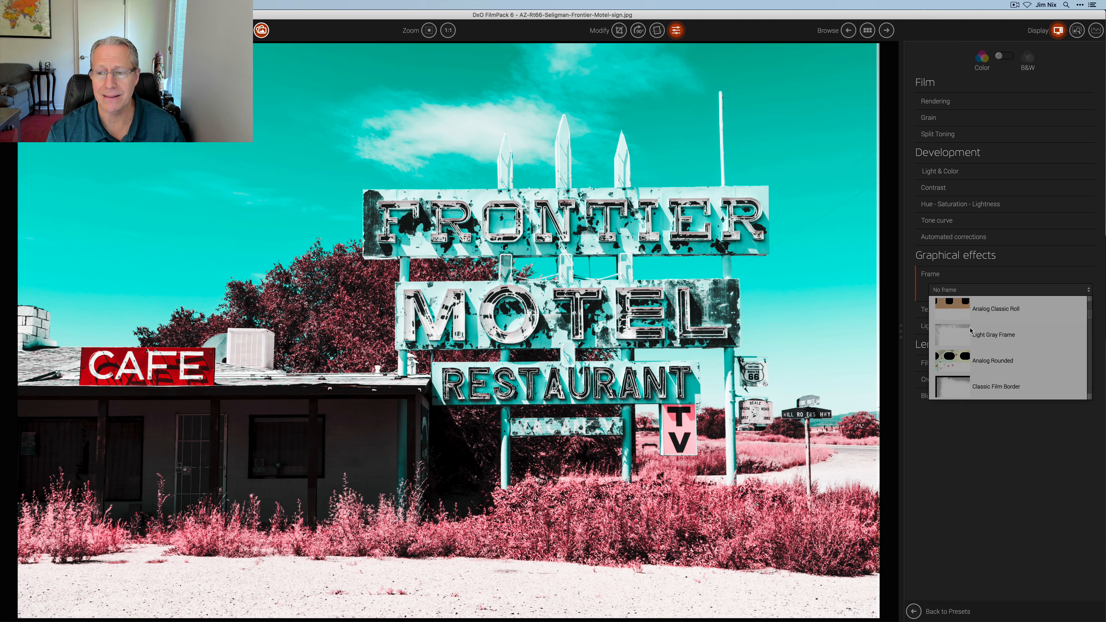
scroll(970, 331, "down", 2)
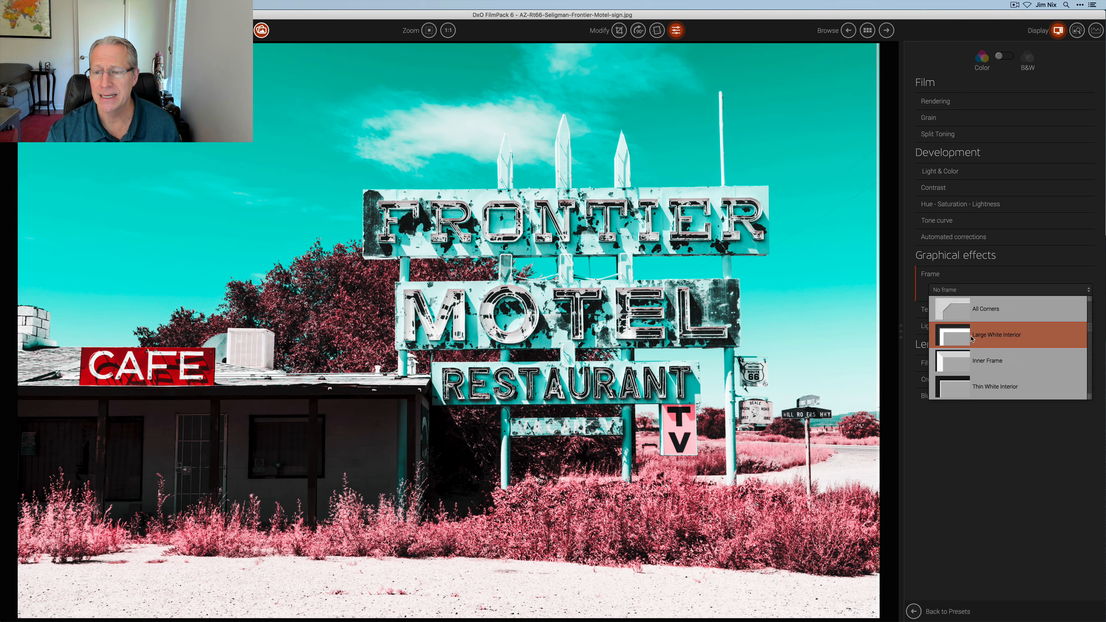
left_click(972, 336)
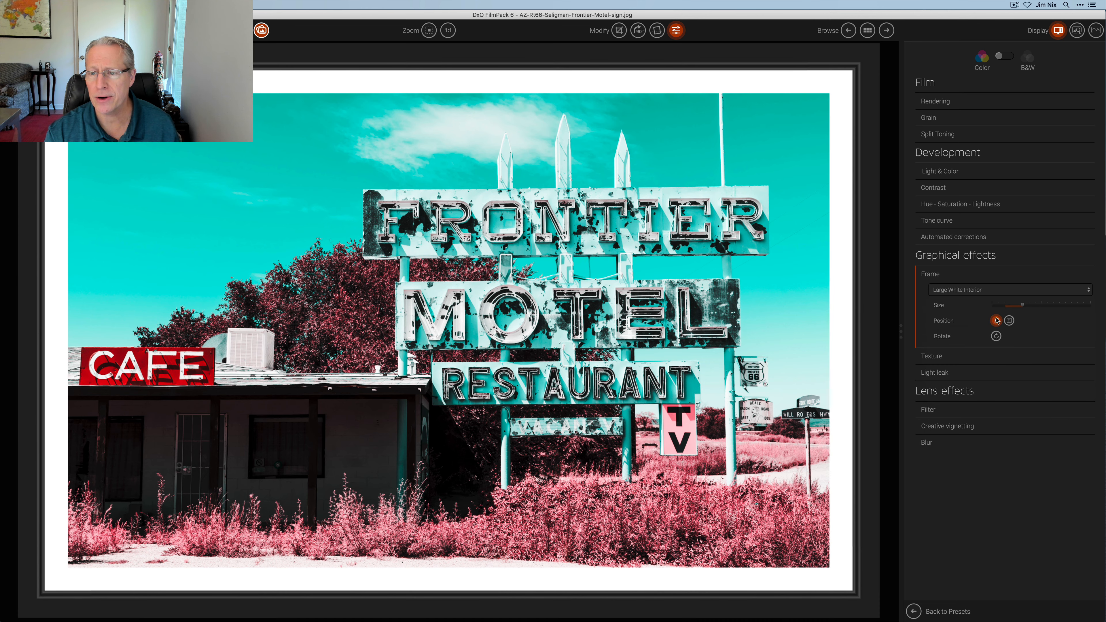
Place the frame outside the picture and adjust its size to a slightly narrower border
mouse_move(1023, 305)
left_mouse_down()
mouse_move(1050, 301)
mouse_move(1031, 302)
left_mouse_up()
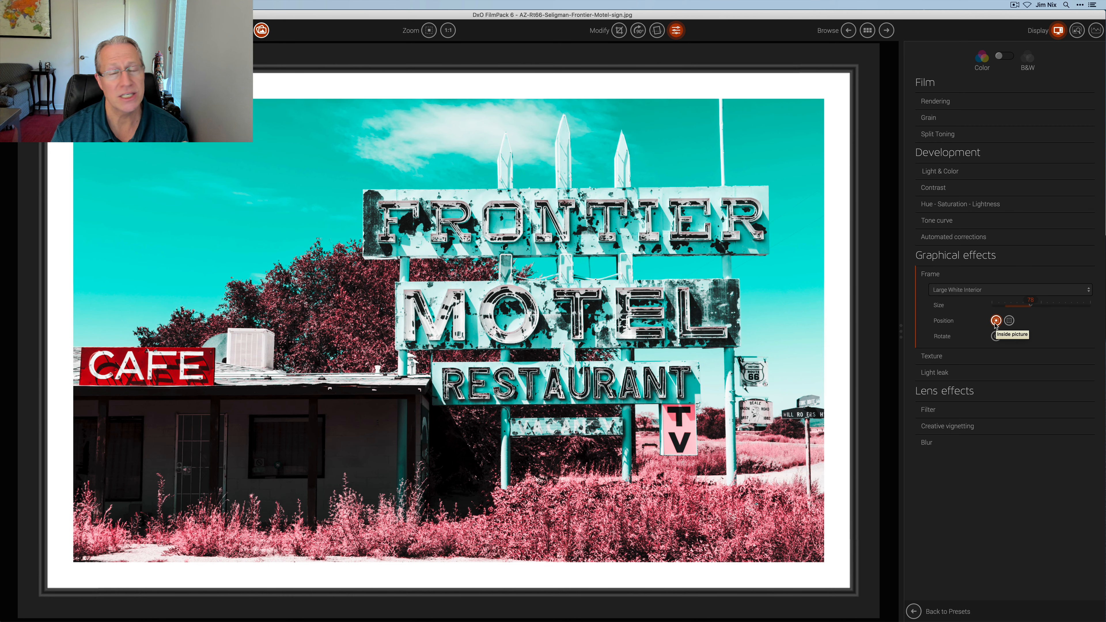
left_click(1010, 322)
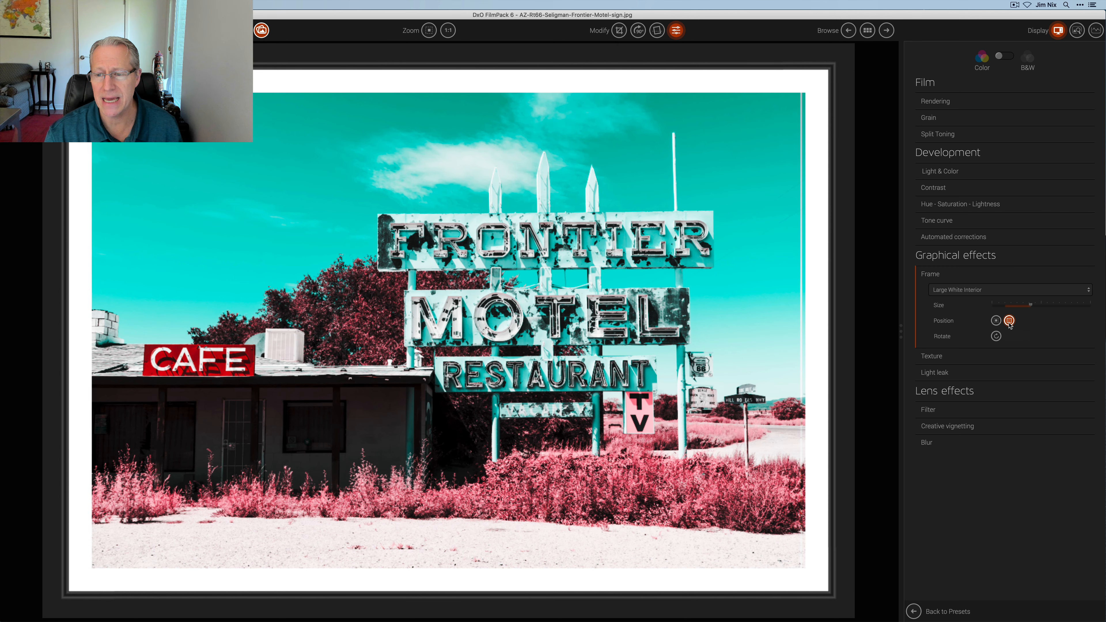
left_click_drag(1030, 306, 1019, 305)
Replace the Large White Interior frame with a dark film-edge frame
left_click(987, 290)
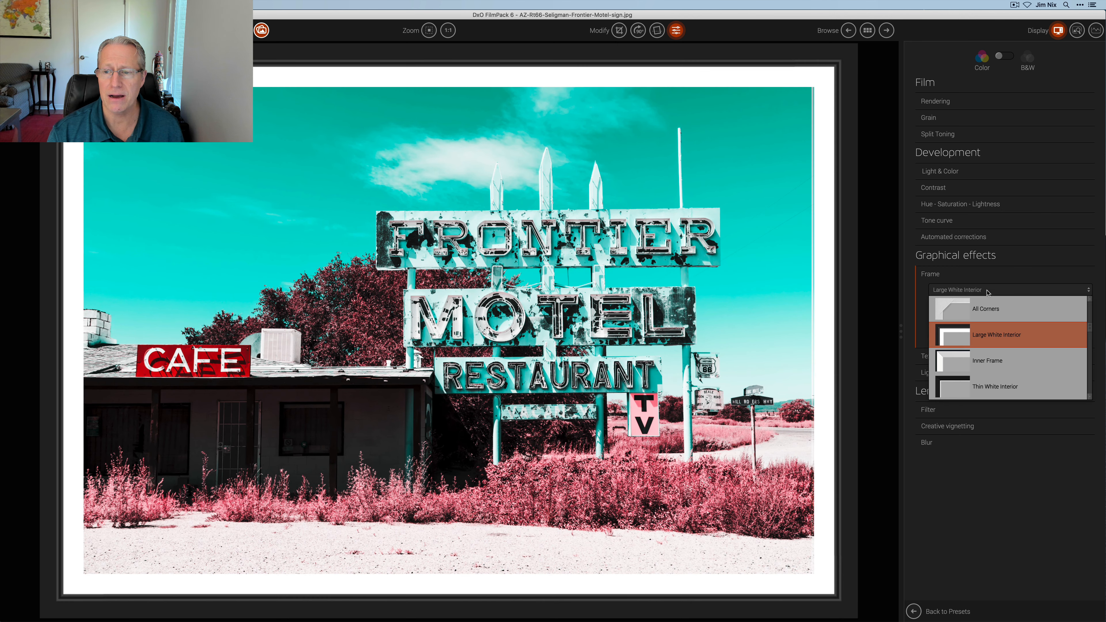
scroll(979, 373, "down", 3)
scroll(979, 374, "down", 5)
left_click(986, 373)
Apply the Scratches texture to the photo and randomize its pattern twice
left_click(931, 356)
left_click(986, 306)
left_click(986, 376)
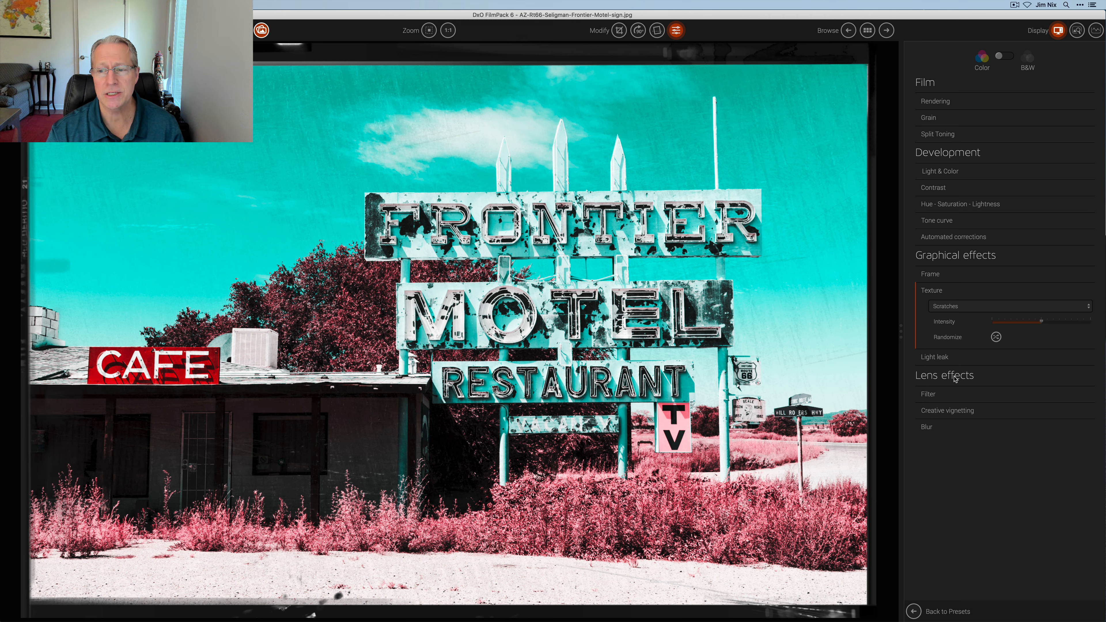
left_click(998, 338)
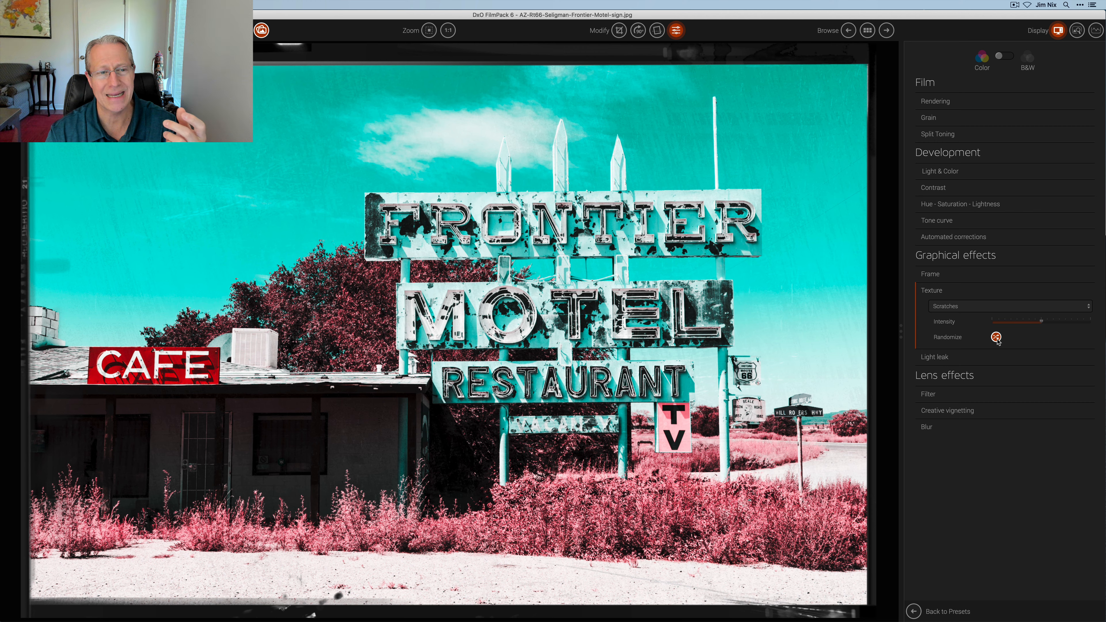
left_click(998, 340)
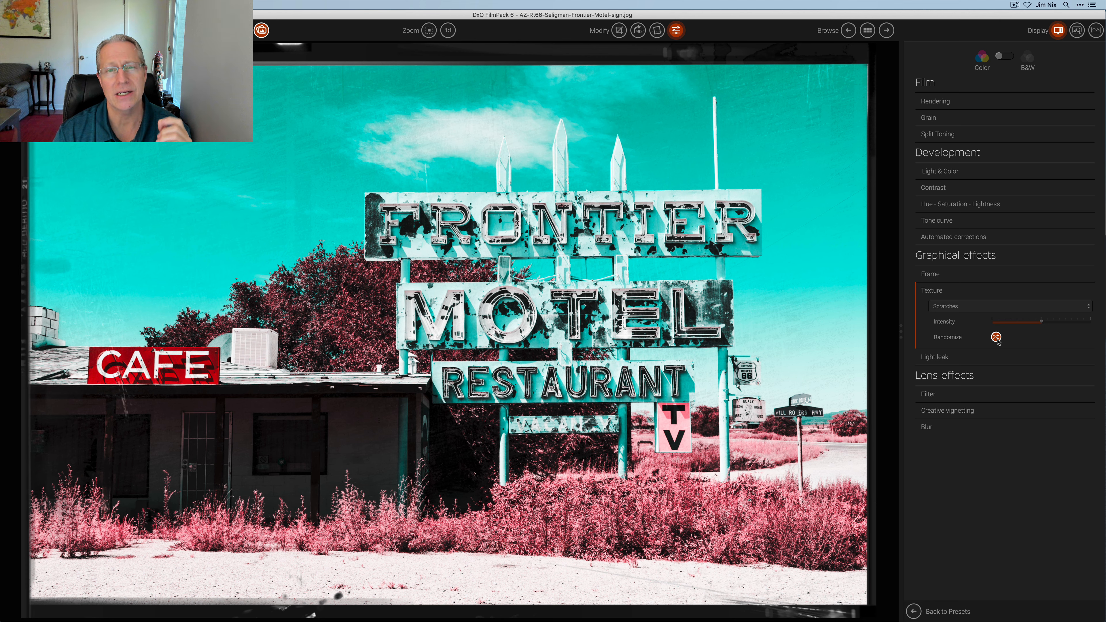
Apply the Color Leak 19 - Purple corner light leak to the photo
left_click(953, 357)
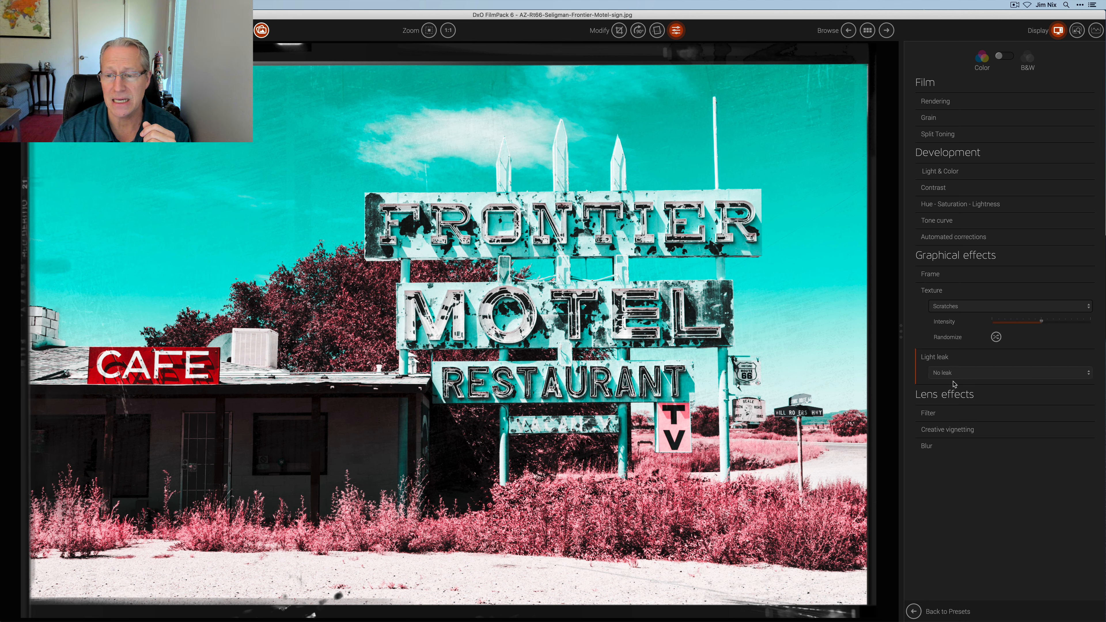
left_click(954, 375)
scroll(980, 415, "down", 3)
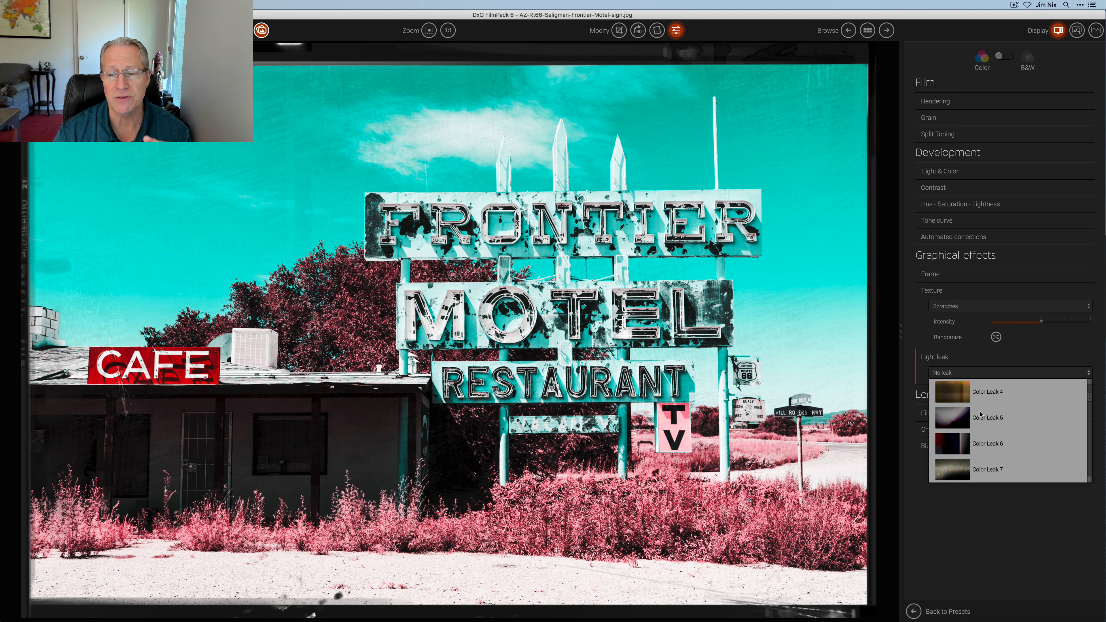
scroll(980, 414, "down", 5)
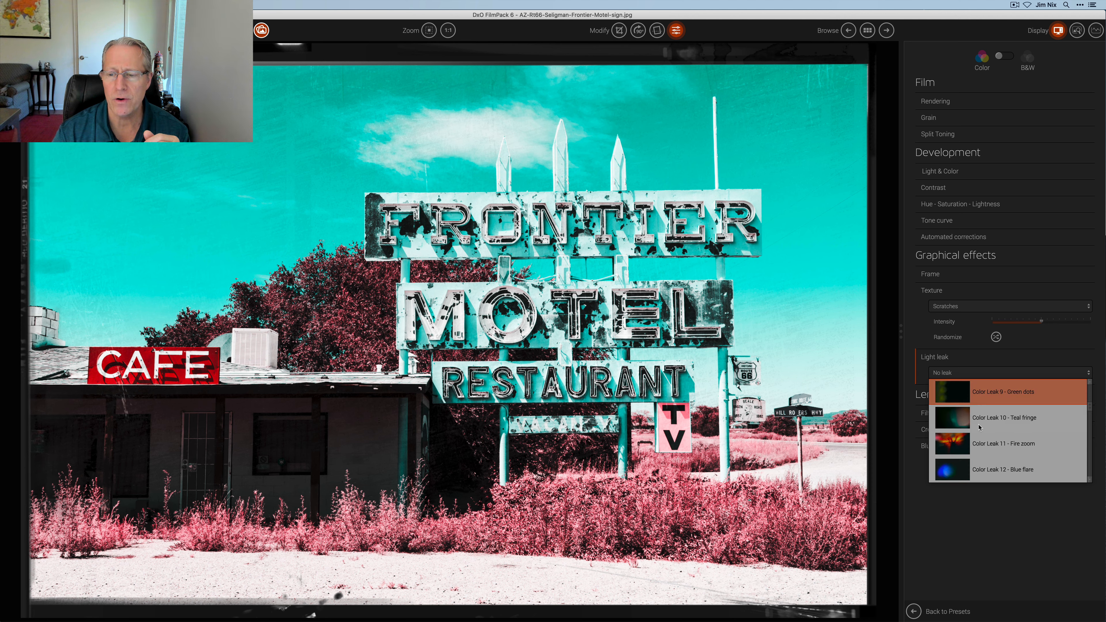
scroll(979, 427, "down", 6)
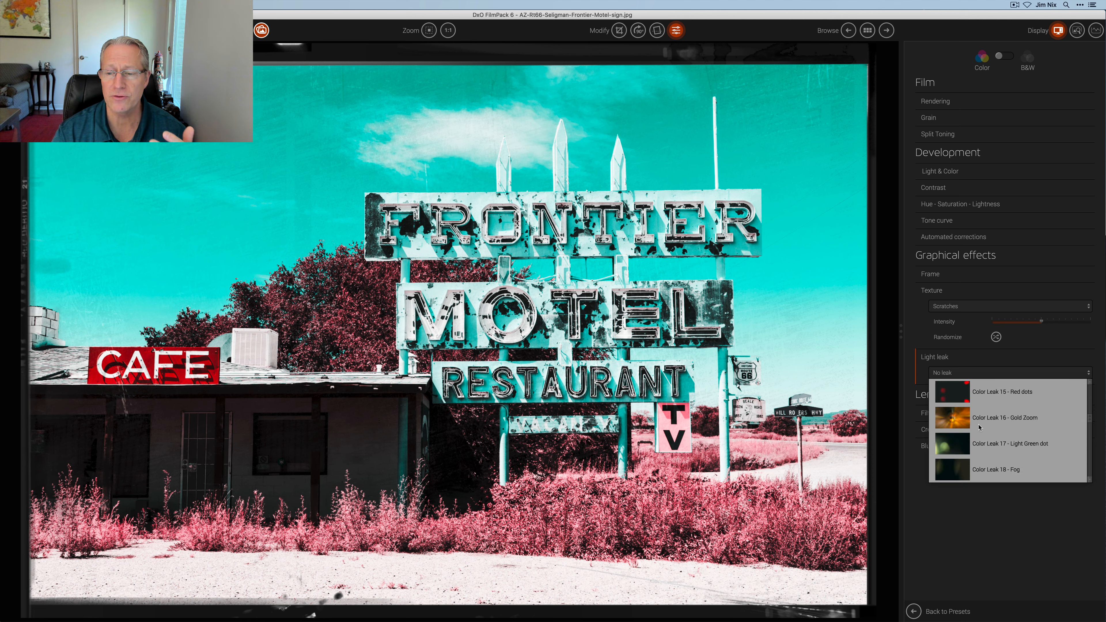
scroll(980, 427, "down", 2)
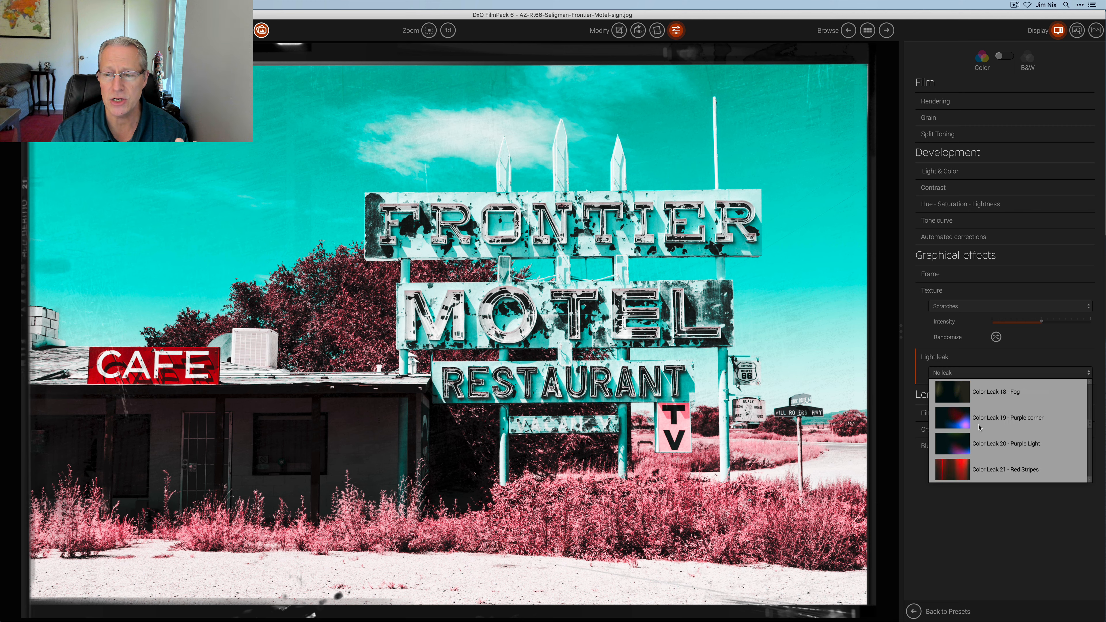
left_click(958, 419)
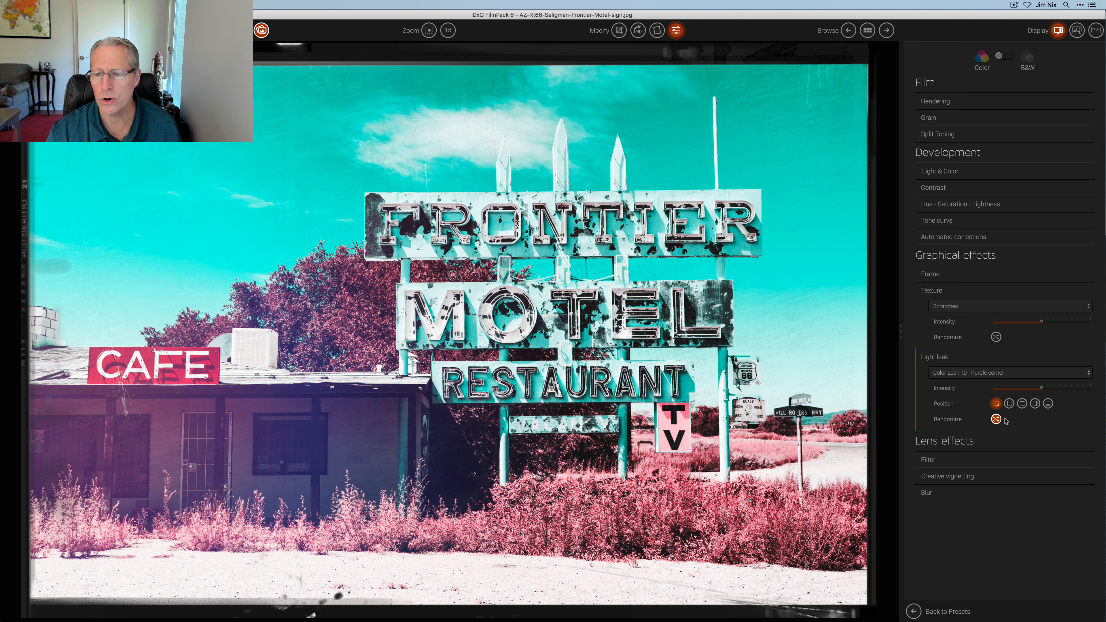
Try the alternative positions and randomization of the purple corner light leak and remove the leak from the photo
left_click(1010, 404)
left_click(1023, 404)
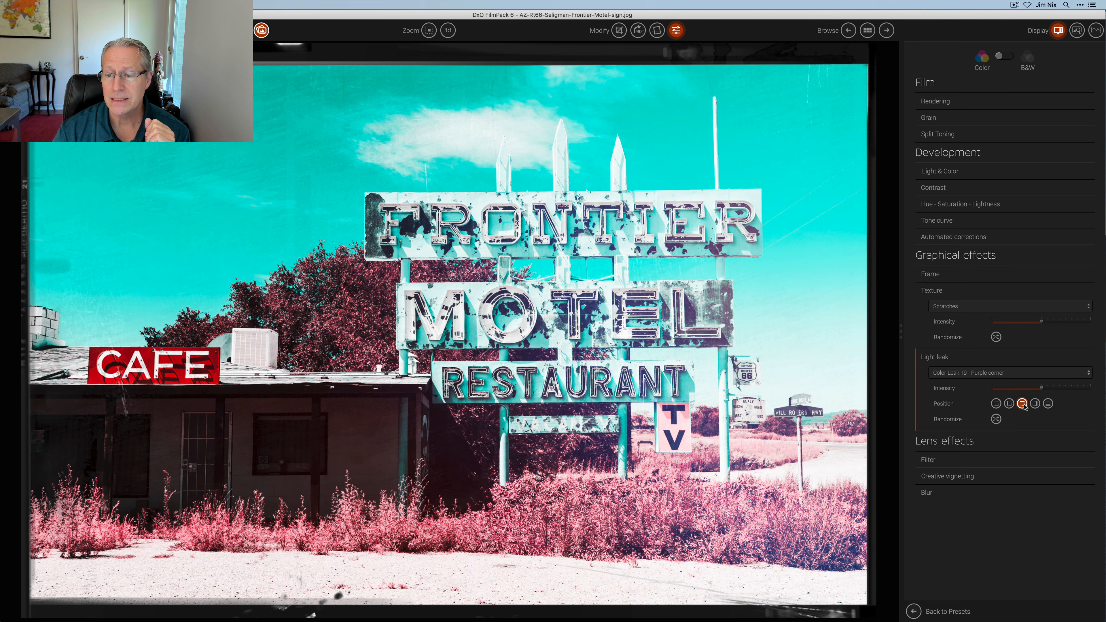
left_click(1036, 404)
left_click(1048, 404)
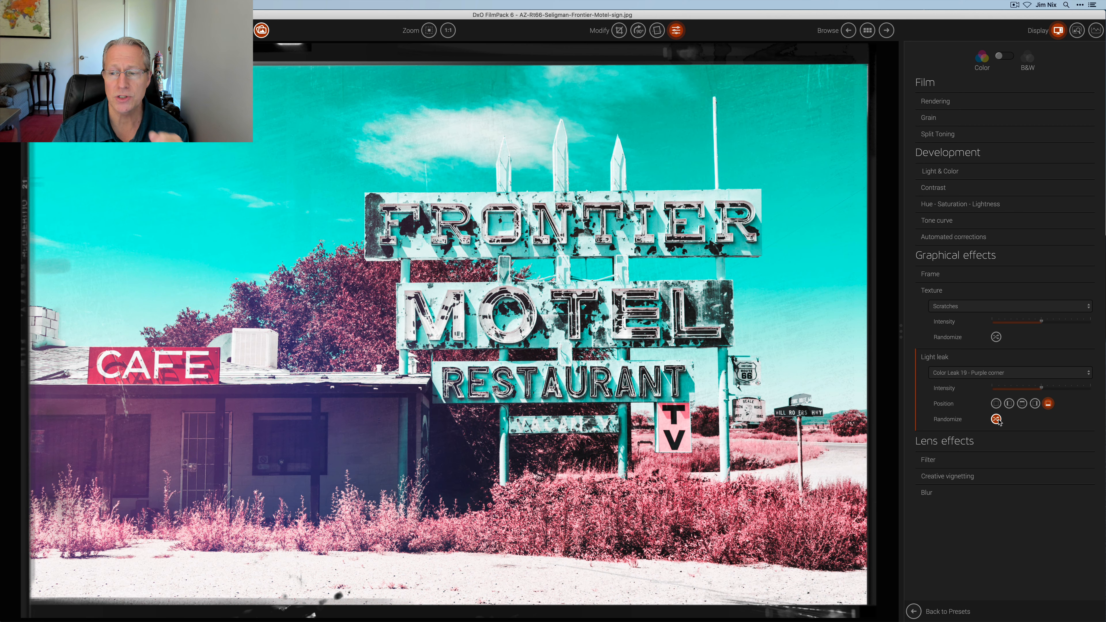
left_click(997, 419)
left_click(961, 356)
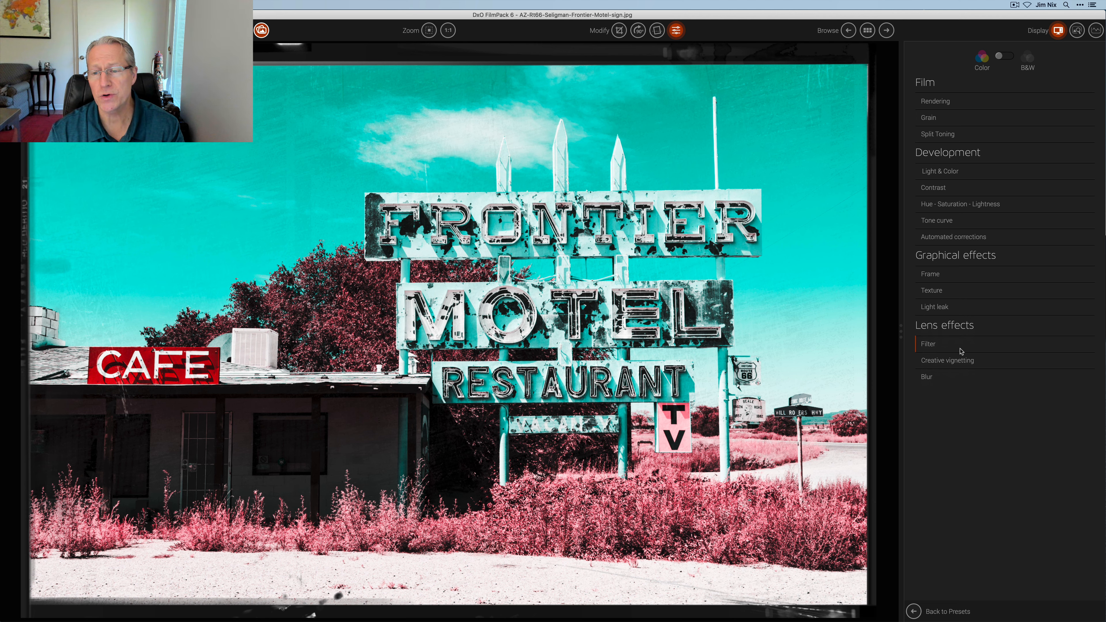
Try the Cool tone lens filter on the photo and set the filter back to No filter
left_click(951, 348)
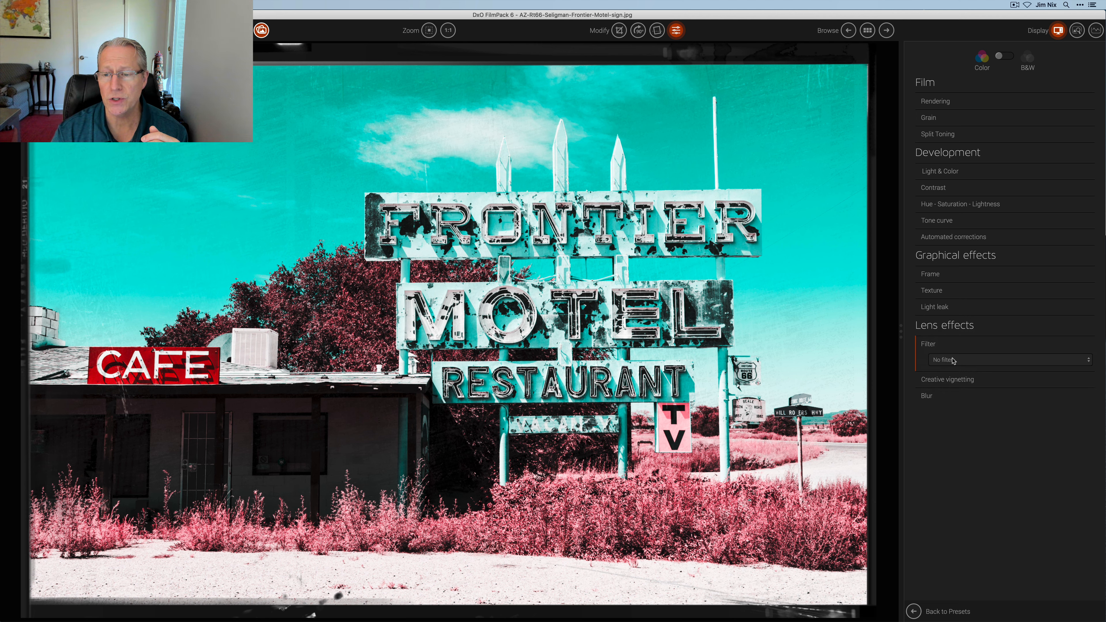
left_click(953, 360)
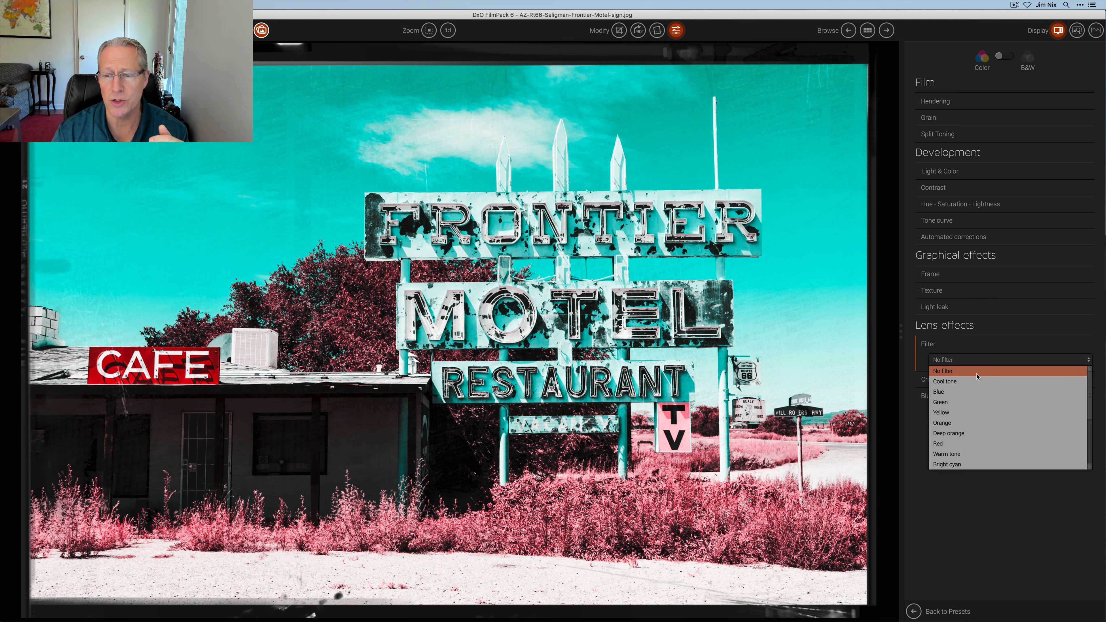
left_click(983, 350)
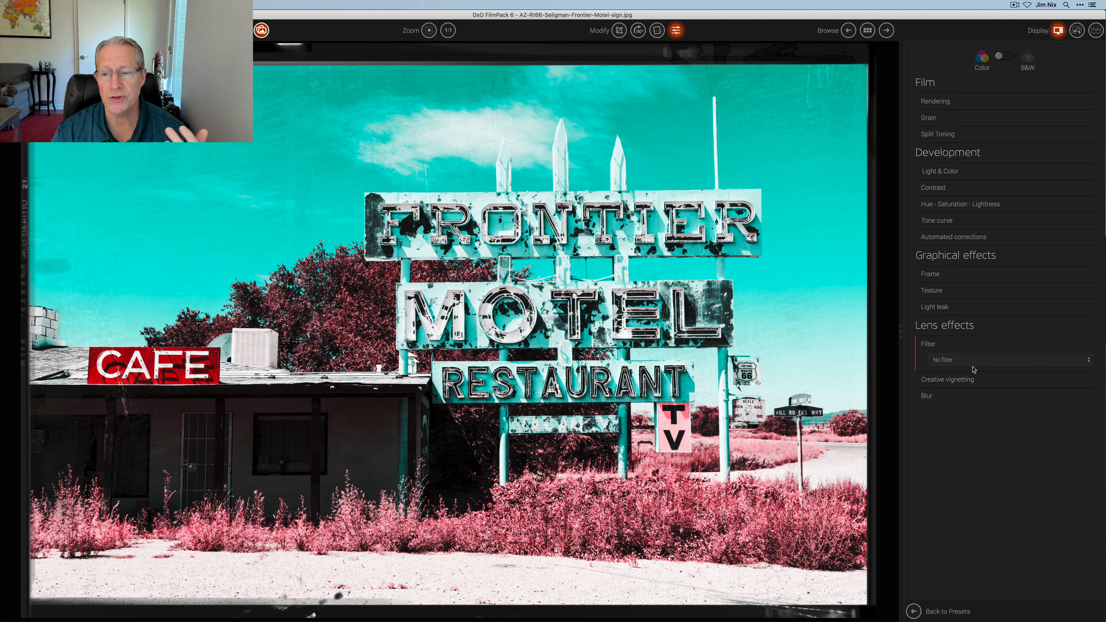
left_click(980, 360)
left_click(970, 383)
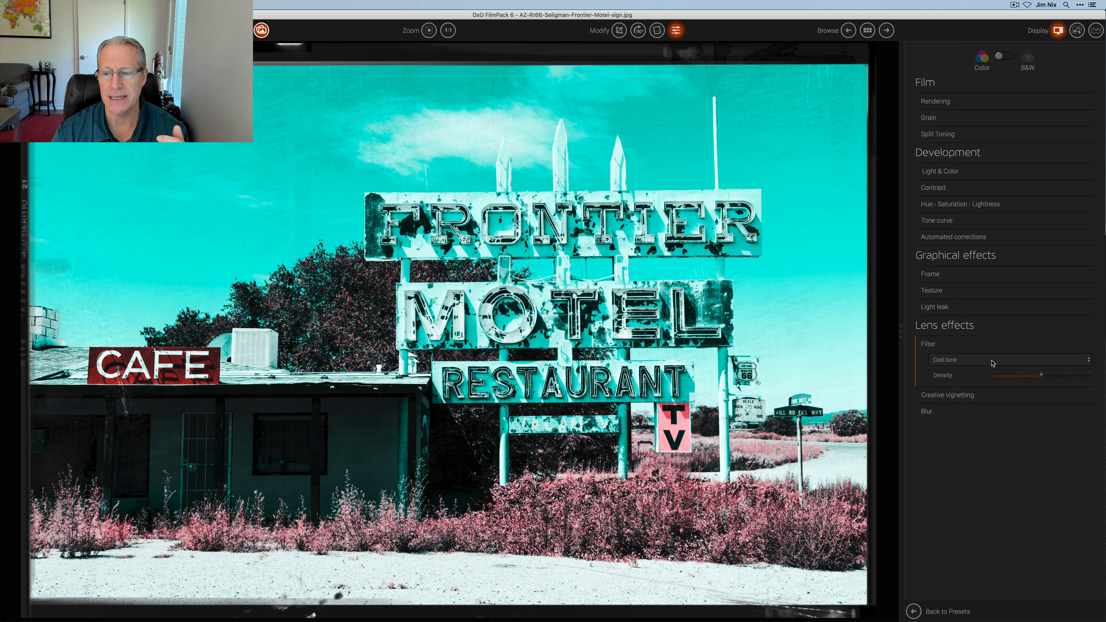
left_click(1010, 360)
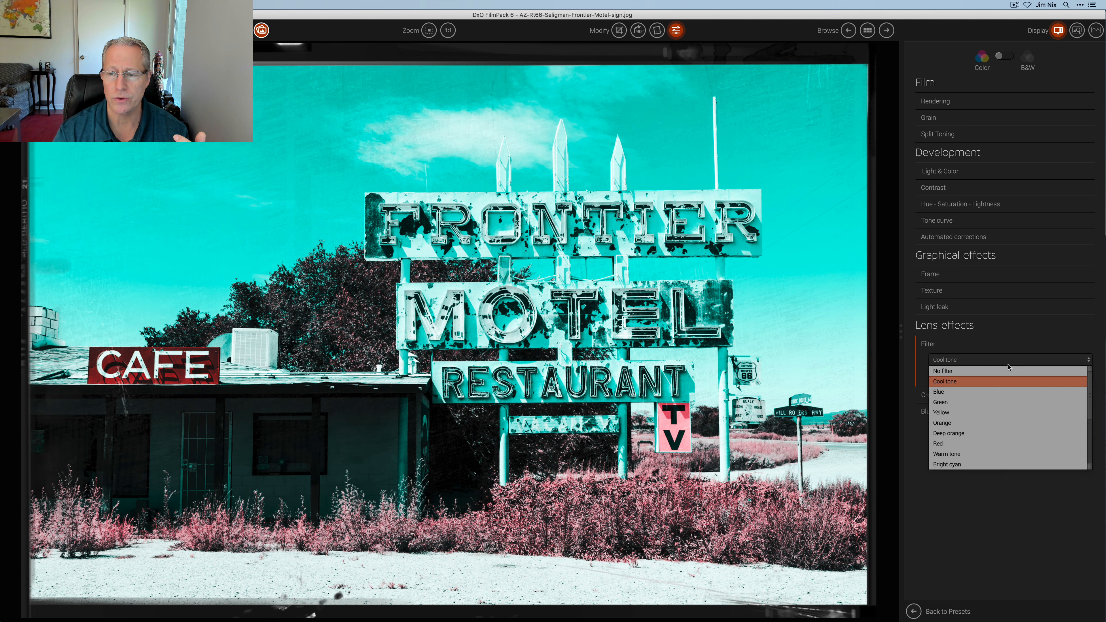
left_click(1003, 374)
Try a slightly darkening creative vignette on the photo and reset its intensity
left_click(999, 380)
mouse_move(1042, 397)
left_mouse_down()
mouse_move(1023, 397)
mouse_move(1038, 398)
left_mouse_up()
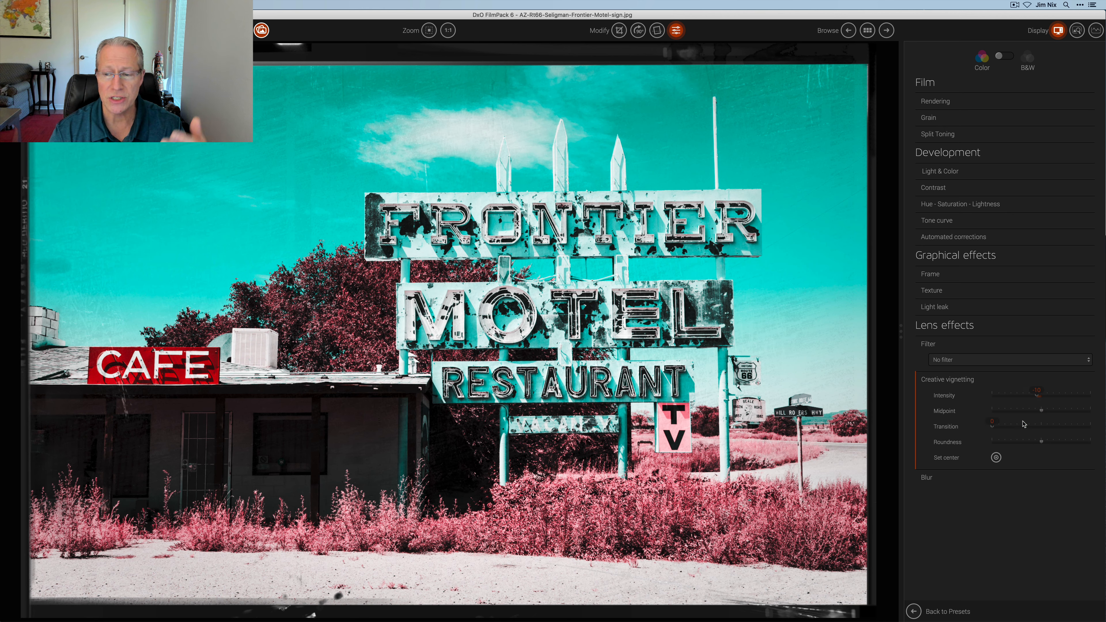
left_click(997, 458)
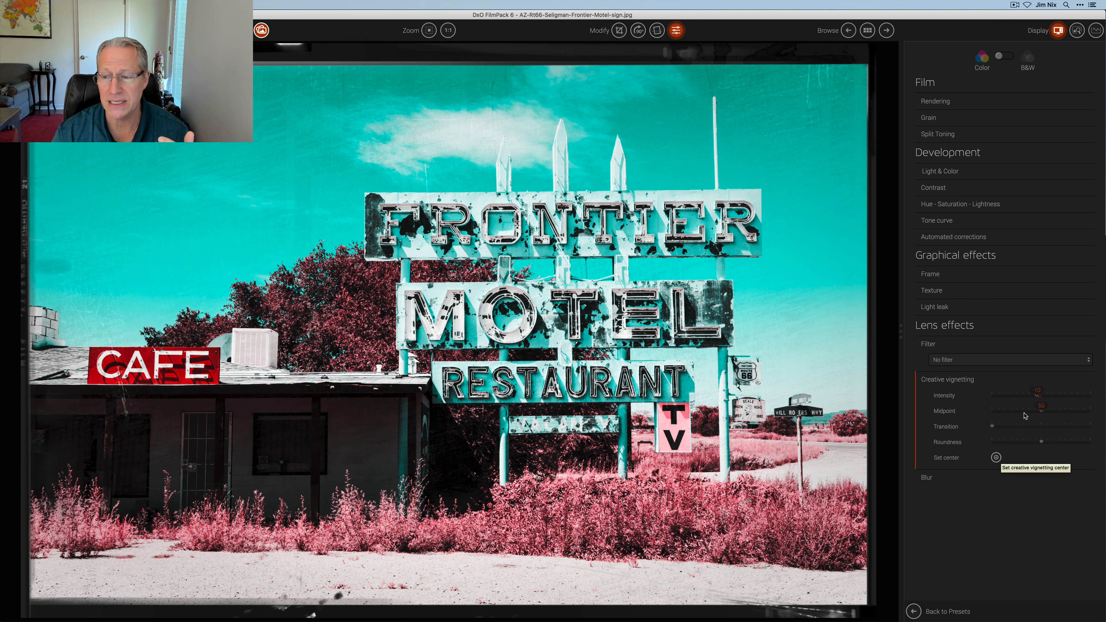
double_click(1039, 397)
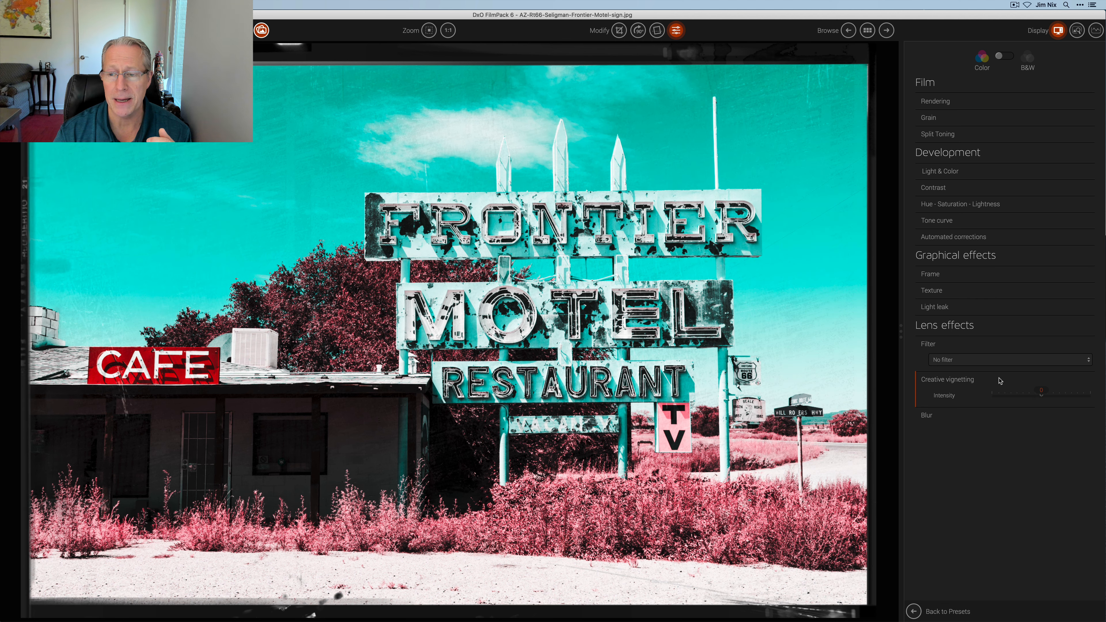
Try a vignetting blur with its center moved on the motel sign and reduce the blur intensity to its minimum
left_click(963, 414)
left_click_drag(993, 424, 1010, 427)
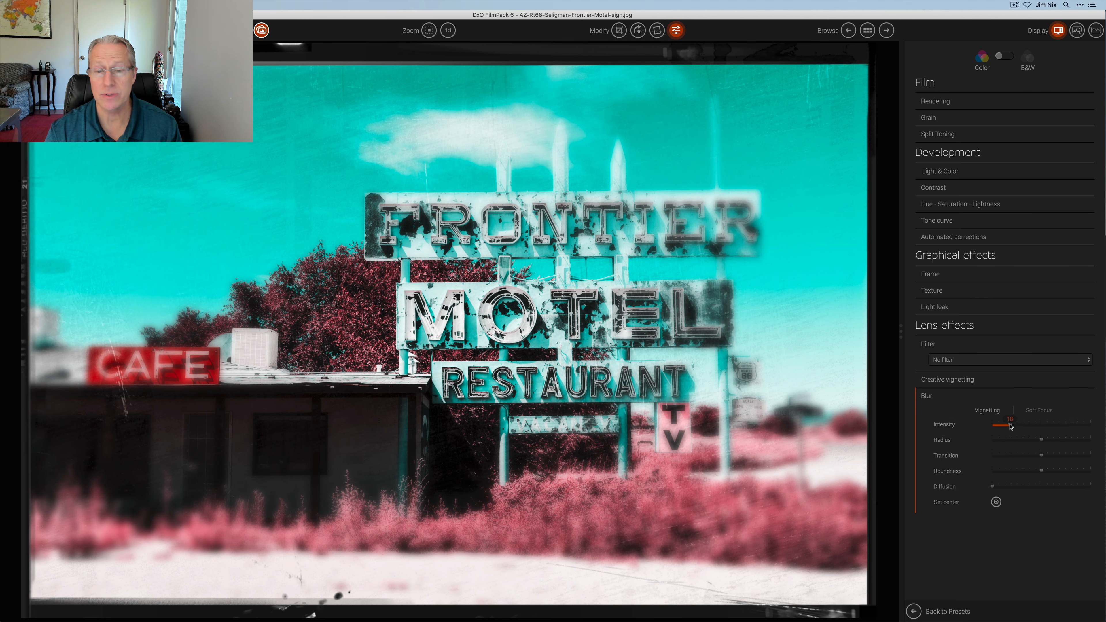
left_click(996, 503)
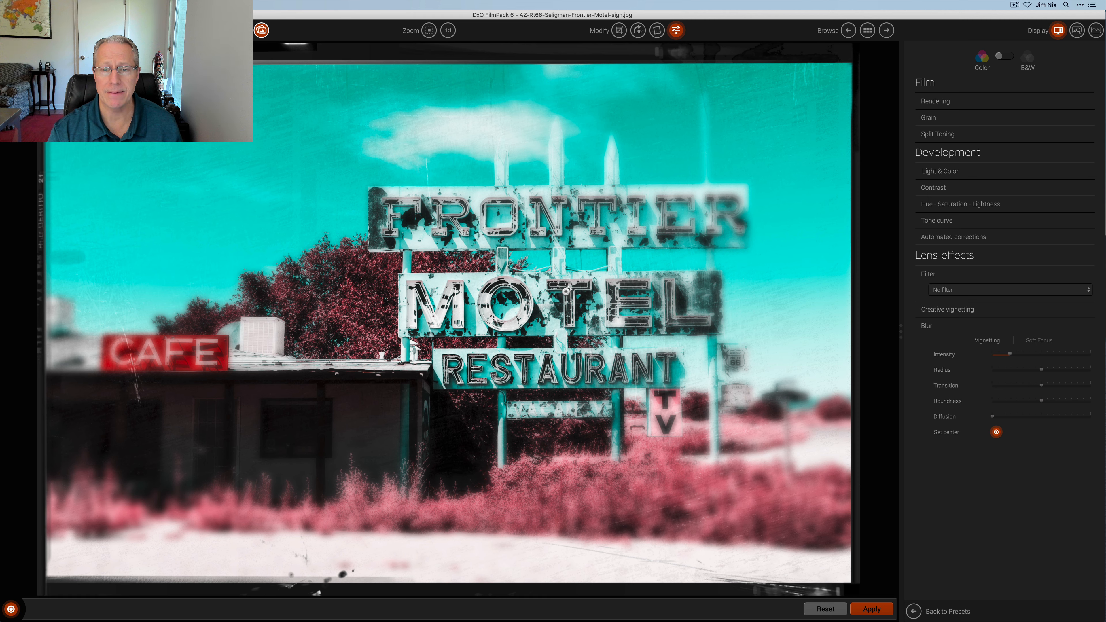
left_click(571, 288)
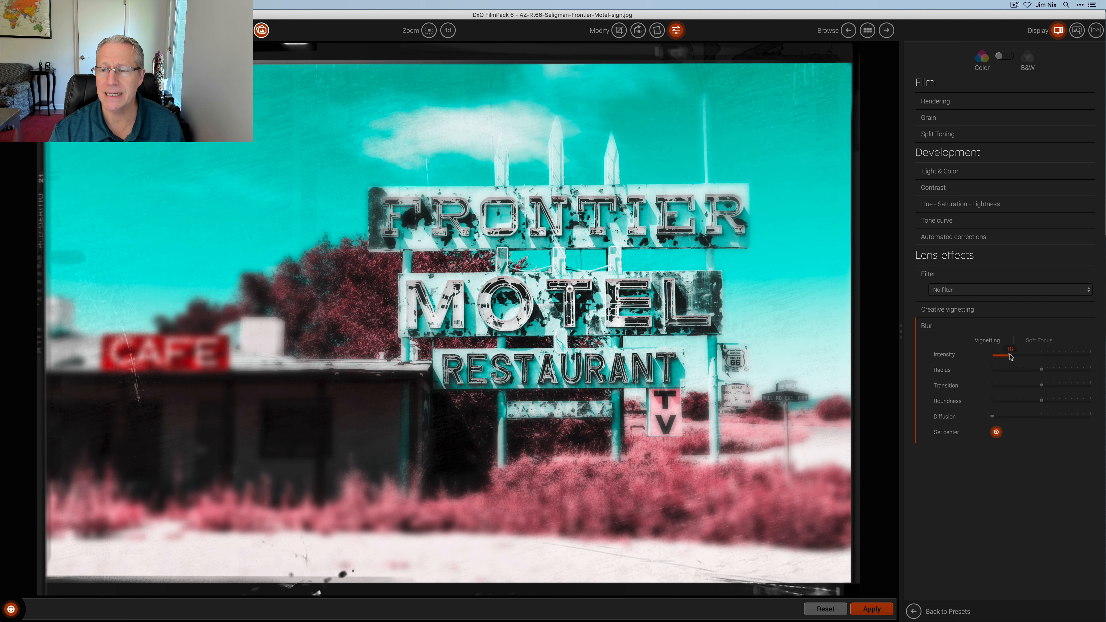
left_click_drag(1011, 356, 951, 358)
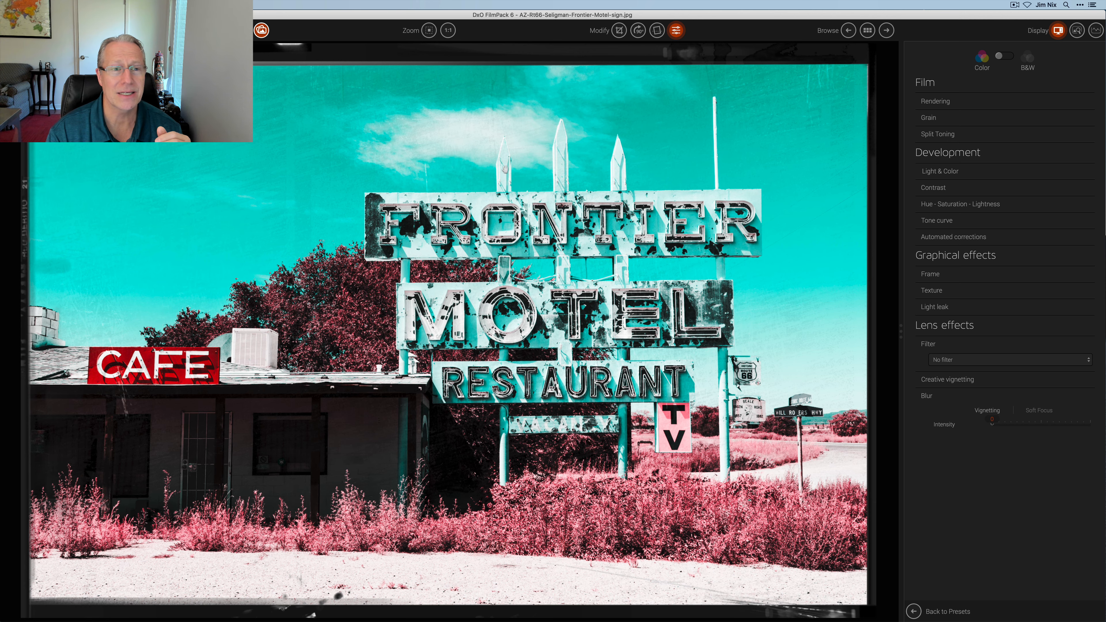
Compare the edited photo with the original image
left_click(693, 405)
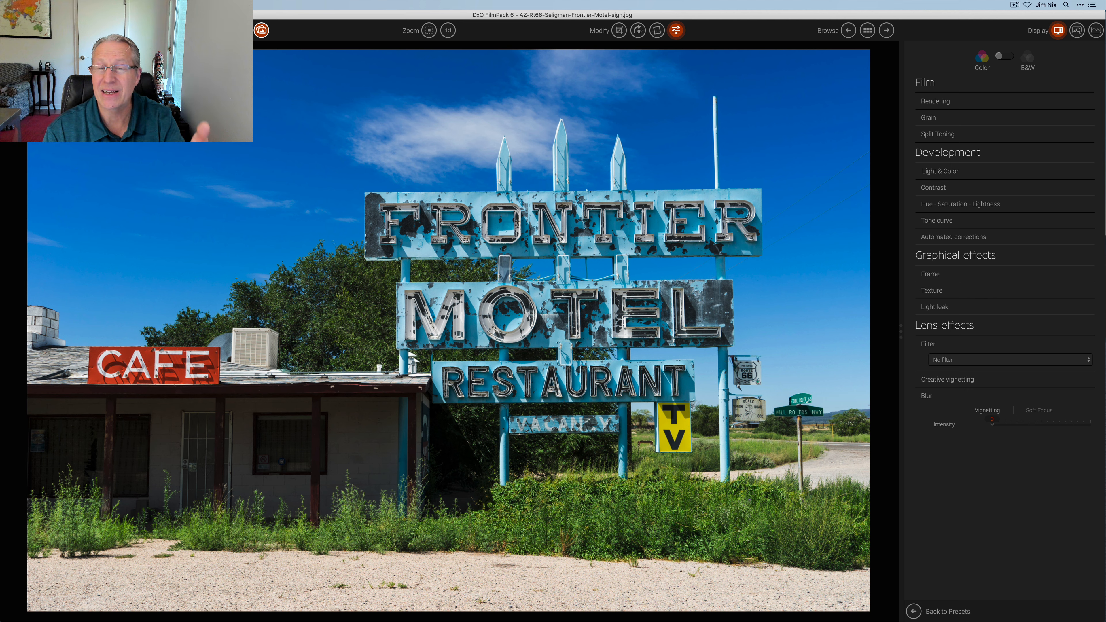
left_click(693, 404)
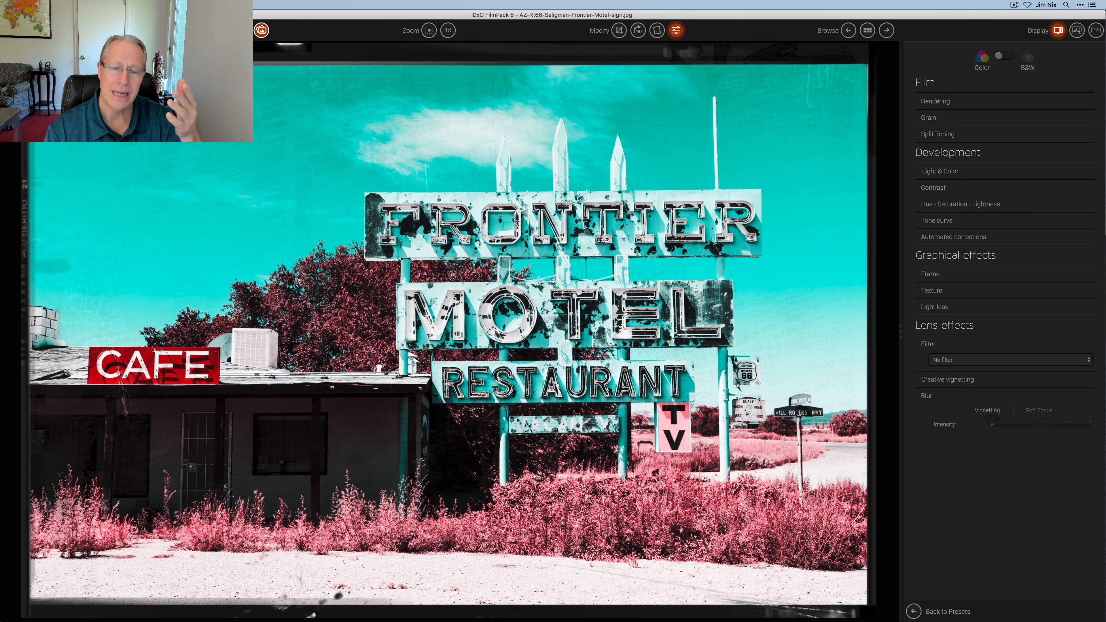